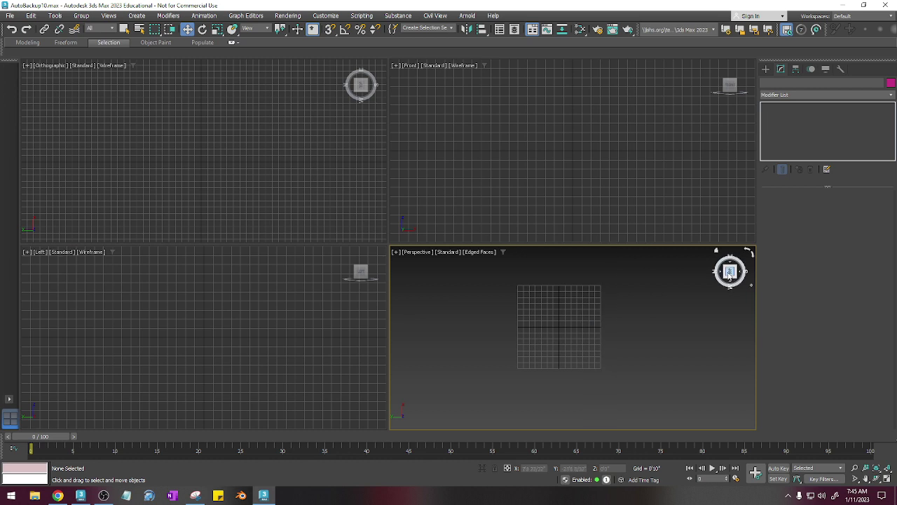
Step: Unhide all objects and lower the green L-shaped box below the hand mesh
right_click(609, 320)
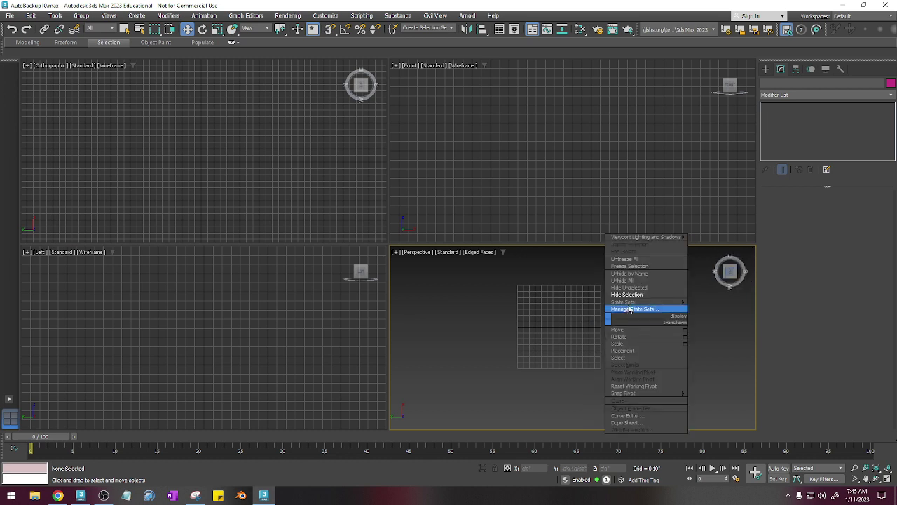
click(626, 280)
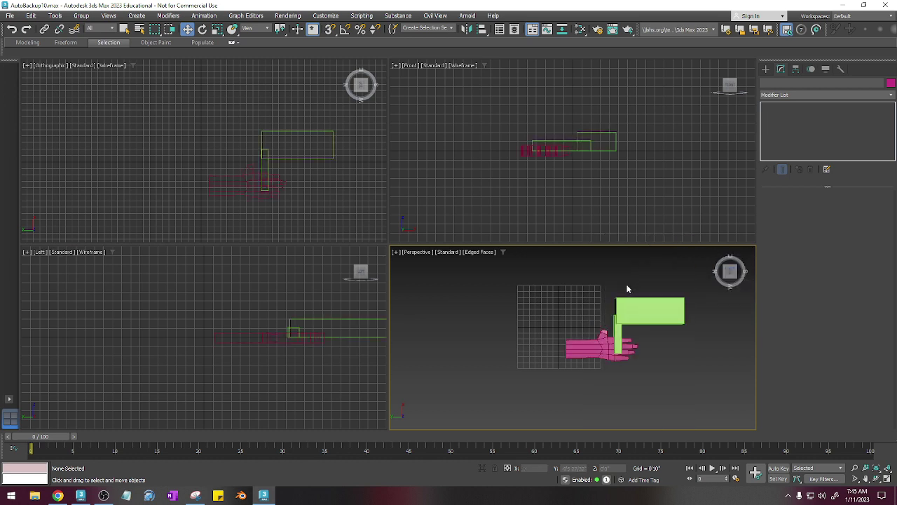
scroll(634, 308, up, 5)
click(604, 306)
alt+middle_drag(627, 412, 590, 355)
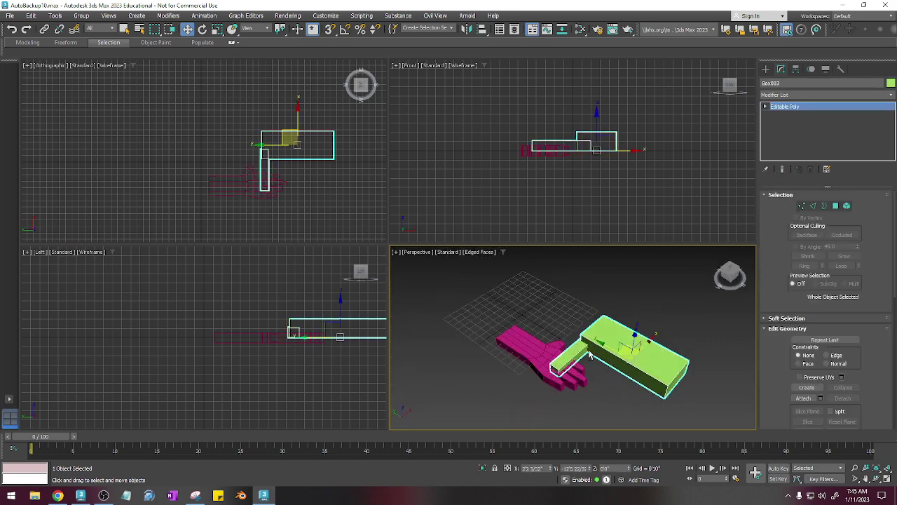
drag(590, 356, 582, 427)
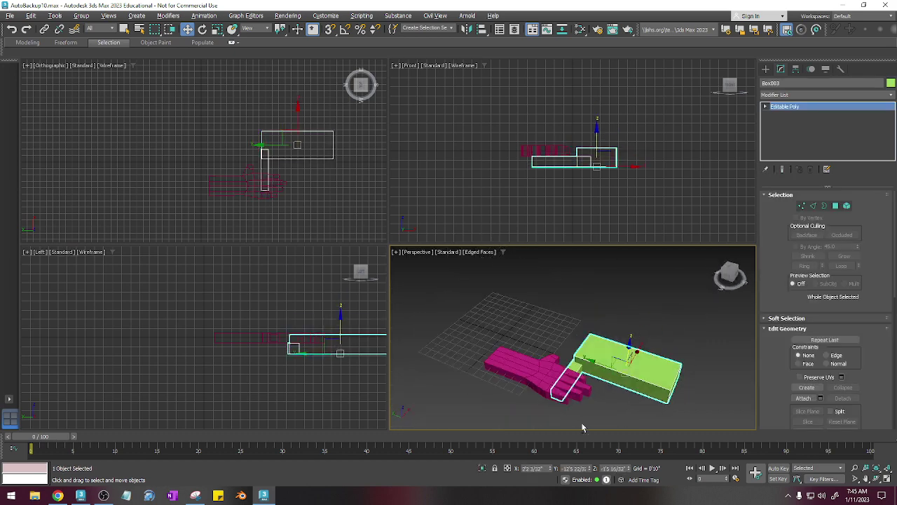
click(730, 270)
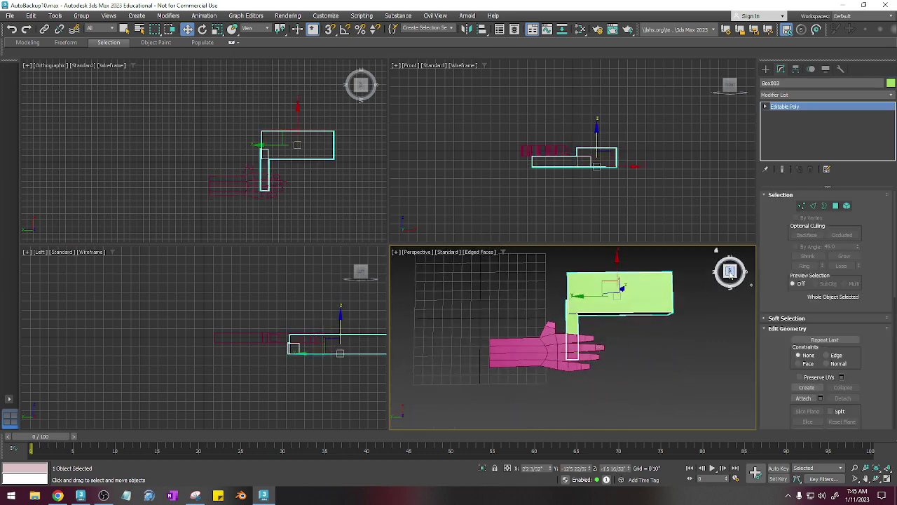
Step: Delete the Skin modifier from the pink hand mesh's modifier stack
click(547, 347)
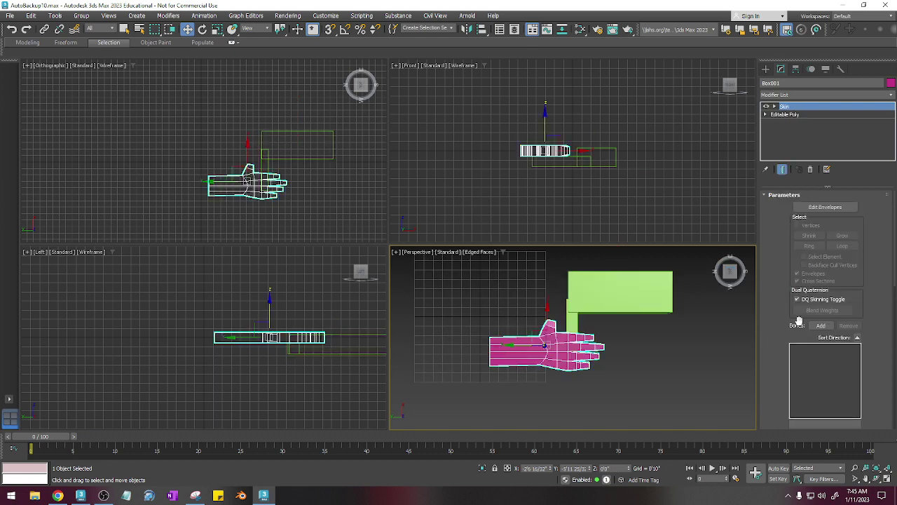
scroll(798, 320, down, 1)
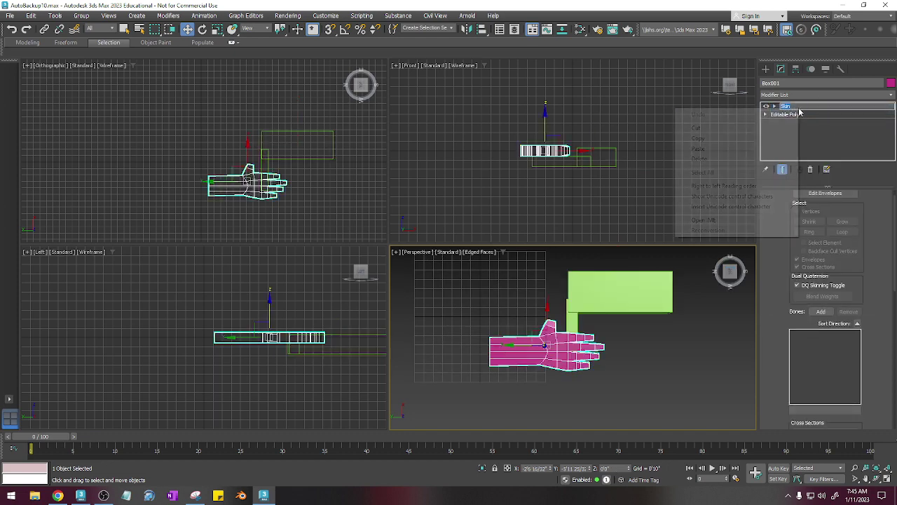
right_click(788, 109)
click(792, 123)
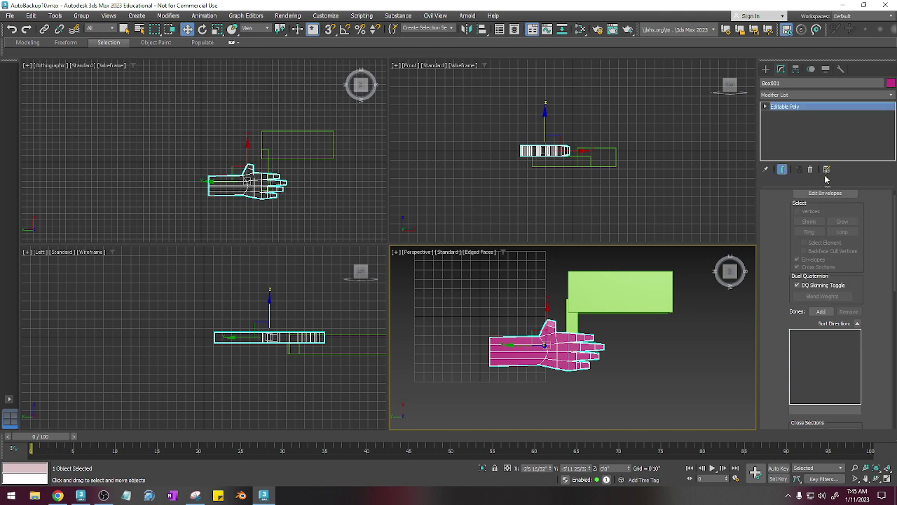
Step: Enable NURMS subdivision on the hand's Editable Poly to smooth the mesh
scroll(813, 353, down, 5)
scroll(812, 354, down, 6)
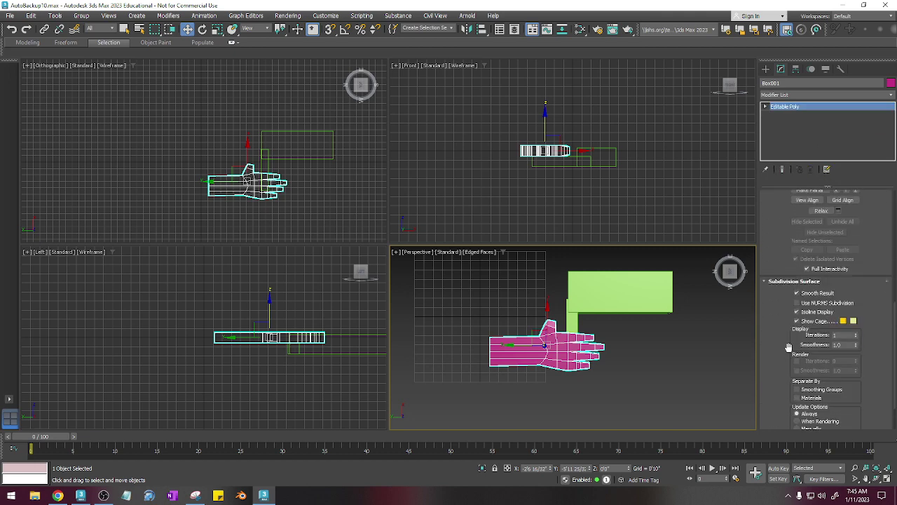
click(797, 303)
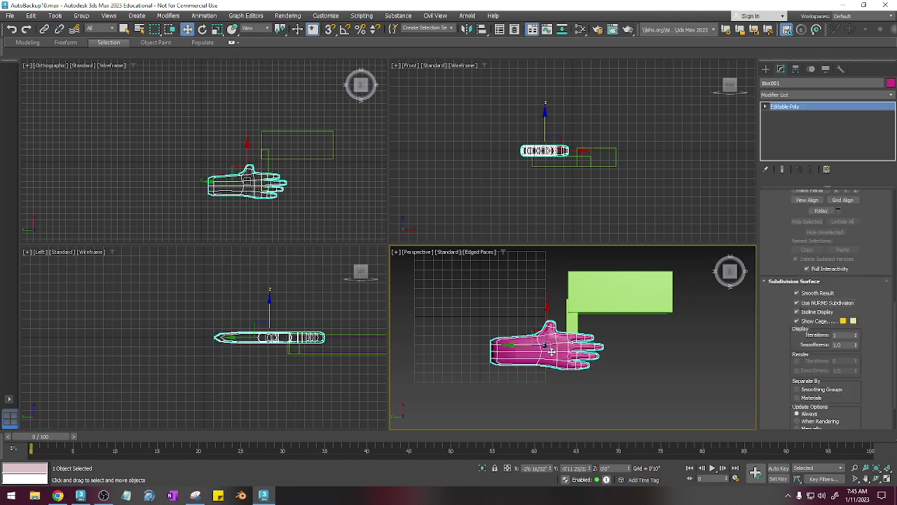
Step: Select the thumb-tip vertices of the hand and move them outward and slightly toward the fingers to lengthen the thumb
scroll(551, 351, up, 3)
scroll(551, 351, down, 1)
scroll(551, 350, up, 3)
scroll(791, 221, up, 4)
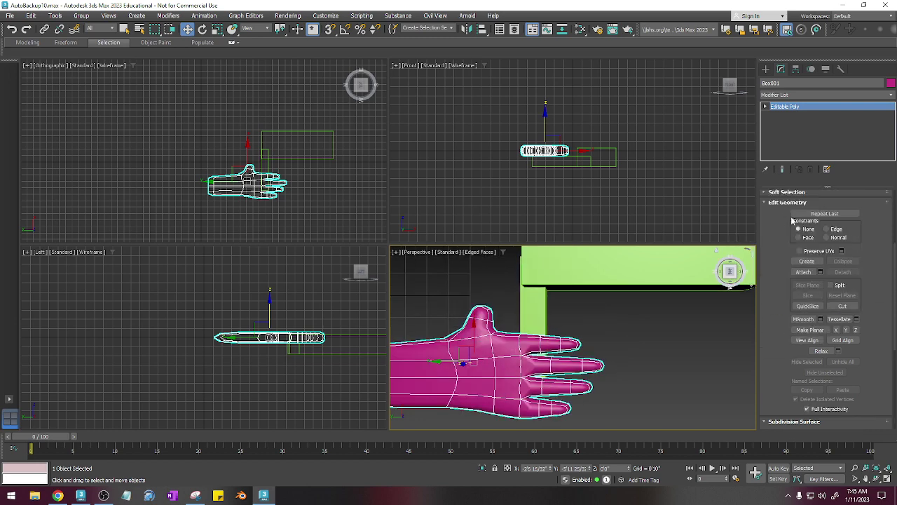
scroll(792, 221, up, 3)
click(802, 206)
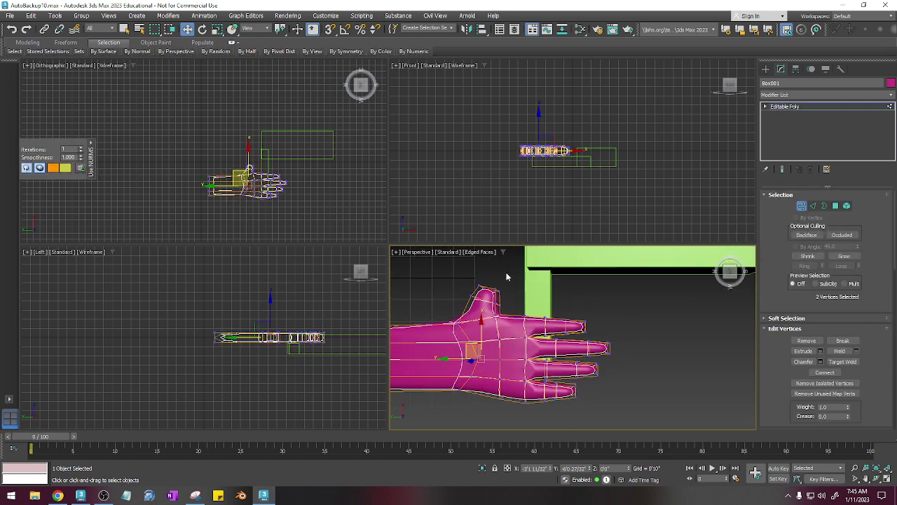
drag(467, 296, 465, 293)
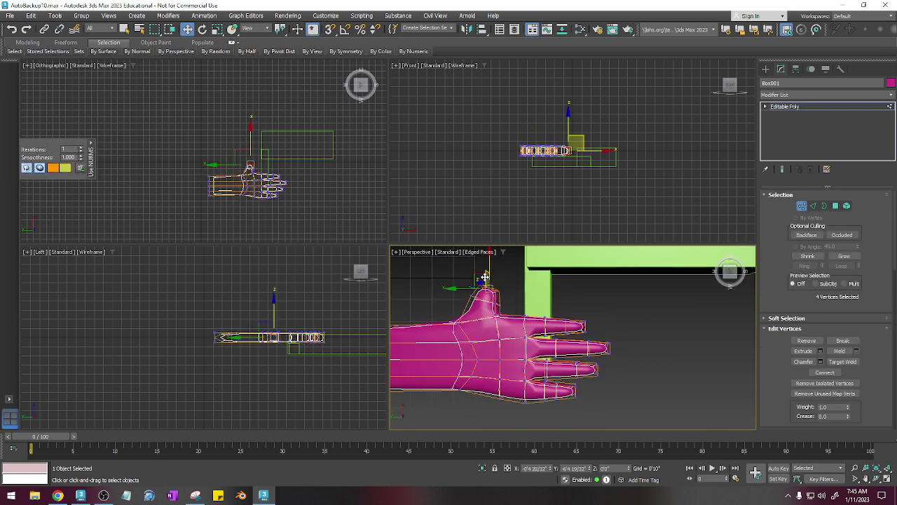
scroll(584, 340, down, 4)
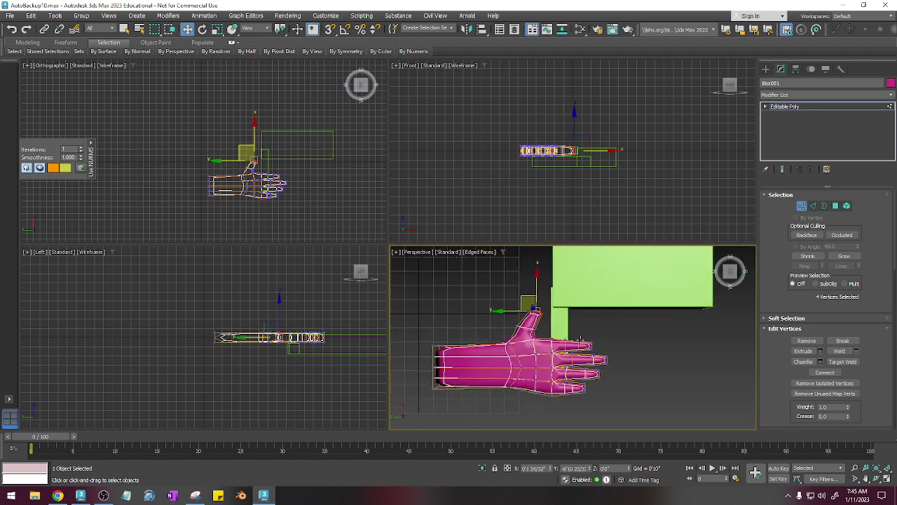
Step: Convert the smoothed hand to an Editable Poly so the subdivision becomes real geometry
middle_drag(601, 348, 635, 337)
right_click(498, 343)
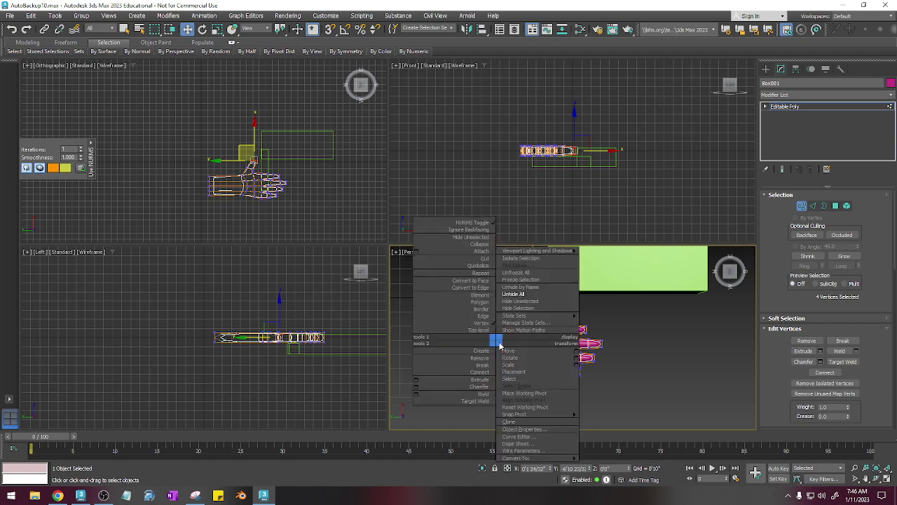
click(607, 467)
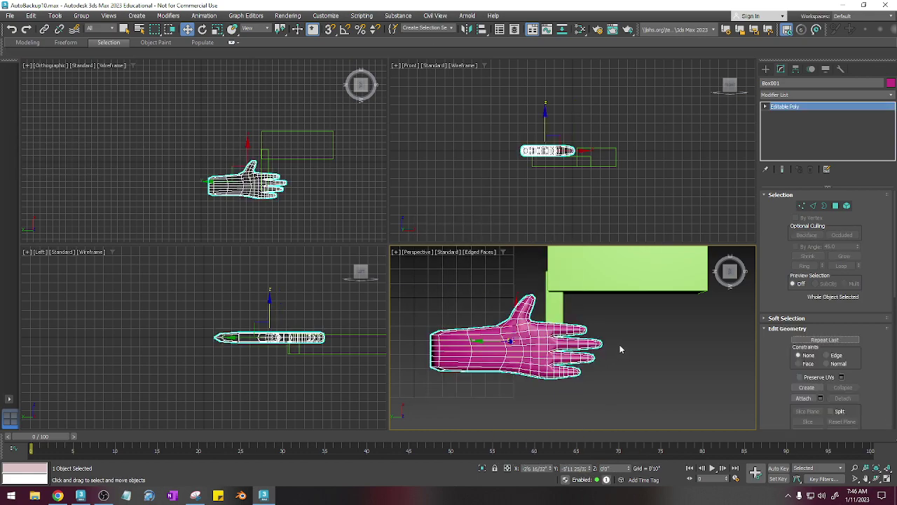
Step: Move the green box along the X axis toward the hand in the perspective view
scroll(520, 342, up, 4)
scroll(522, 340, down, 4)
mouse_move(558, 346)
middle_down()
mouse_move(562, 325)
mouse_move(566, 376)
mouse_move(549, 335)
middle_up()
click(729, 273)
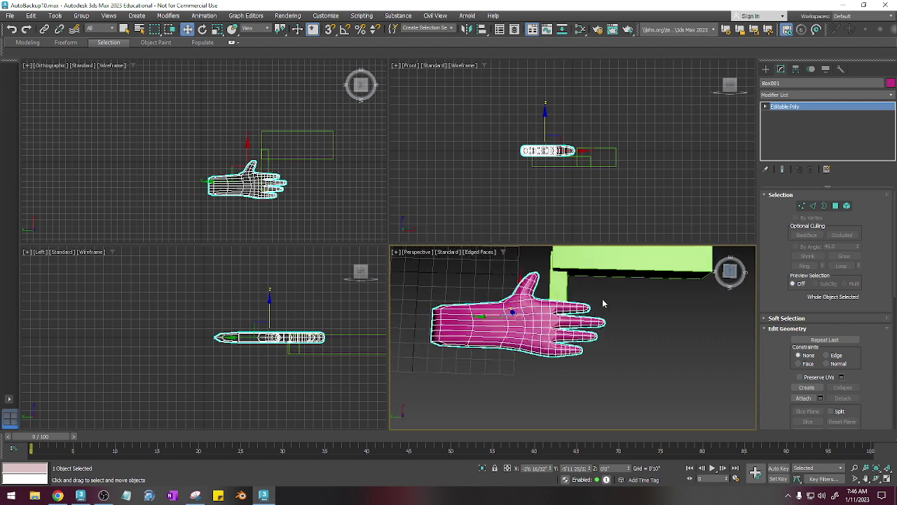
click(585, 305)
drag(585, 305, 565, 321)
Step: Center the hand's pivot point on the hand mesh, affecting the pivot only
click(549, 339)
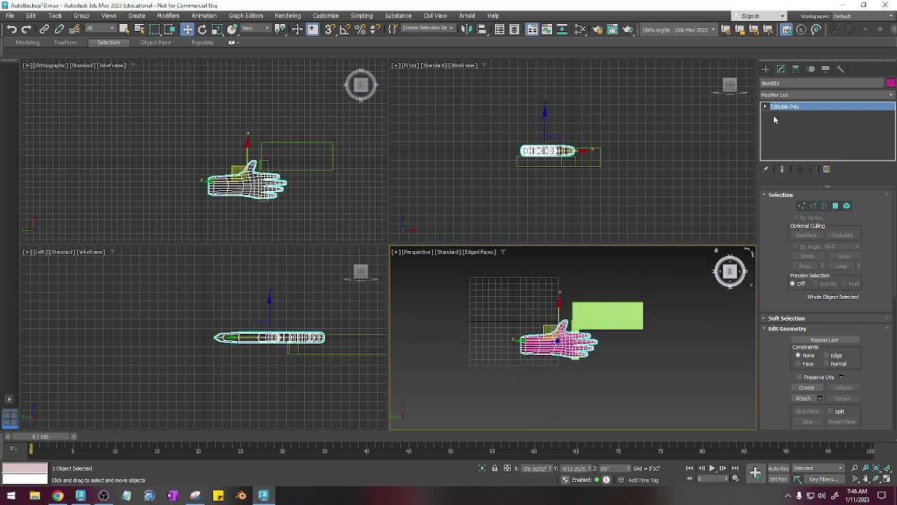
click(796, 70)
click(809, 134)
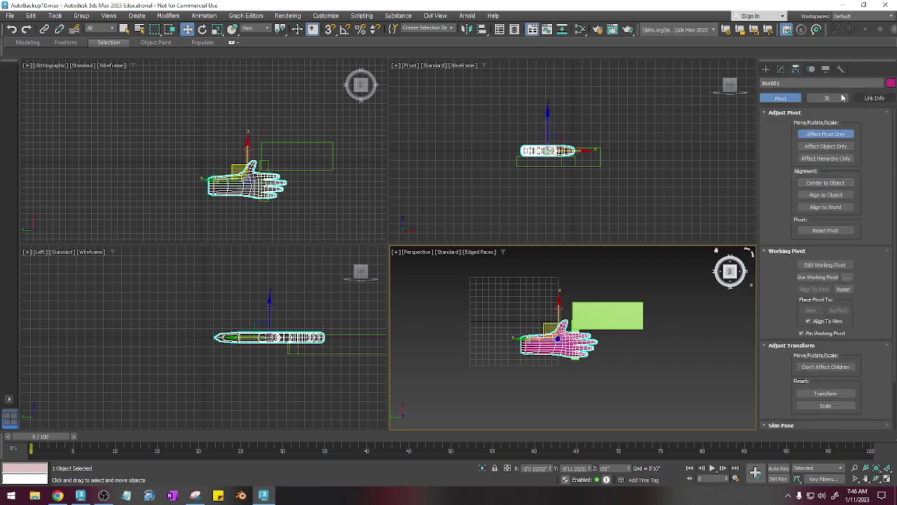
click(783, 69)
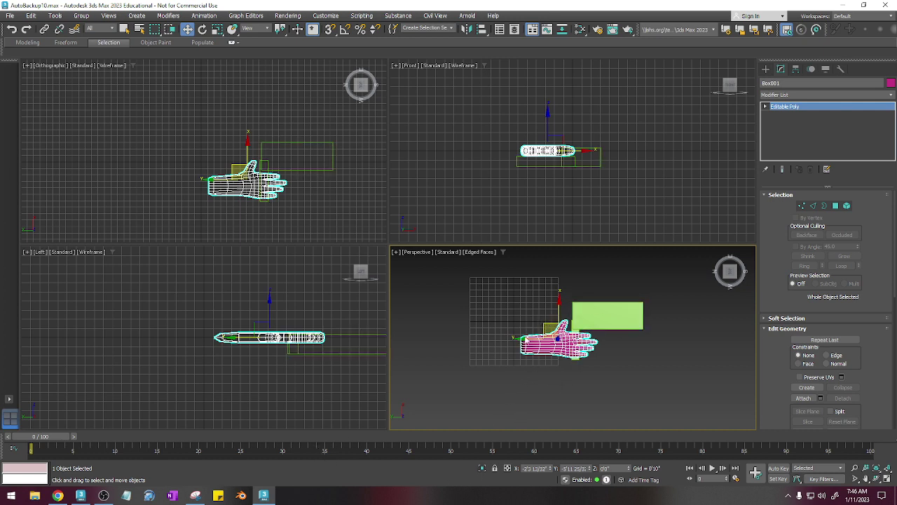
Step: Set the hand's X and Y position to 0 to place it at the world origin
middle_drag(582, 389, 569, 386)
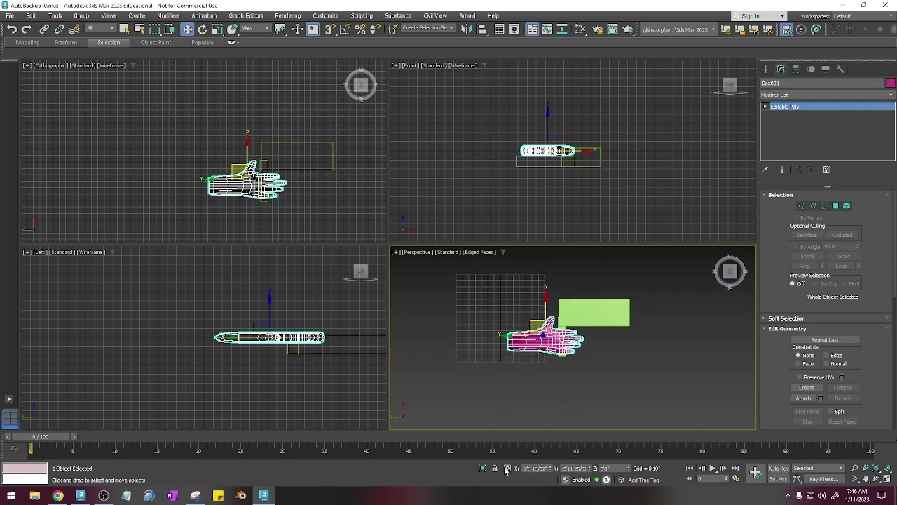
right_click(552, 469)
right_click(590, 468)
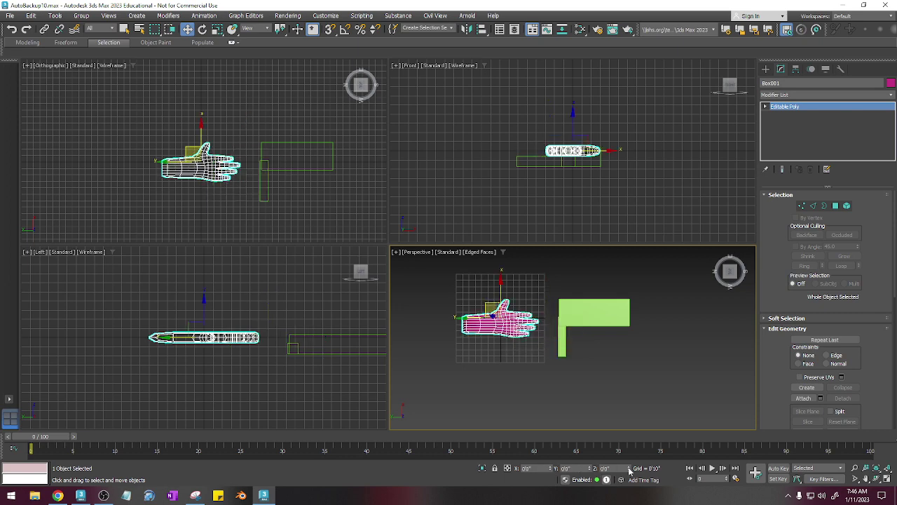
Step: Move the green box over toward the hand's fingers and hide it, leaving only the hand displayed
click(594, 305)
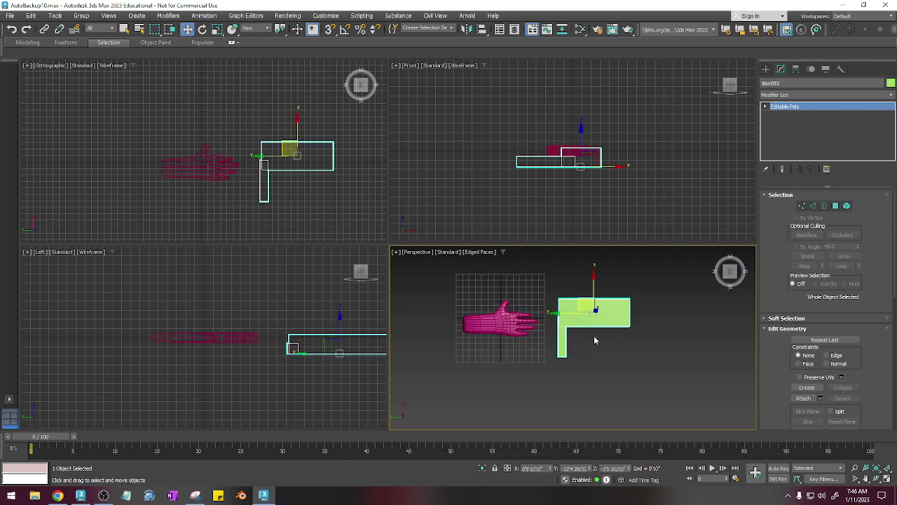
drag(587, 298, 540, 290)
right_click(560, 301)
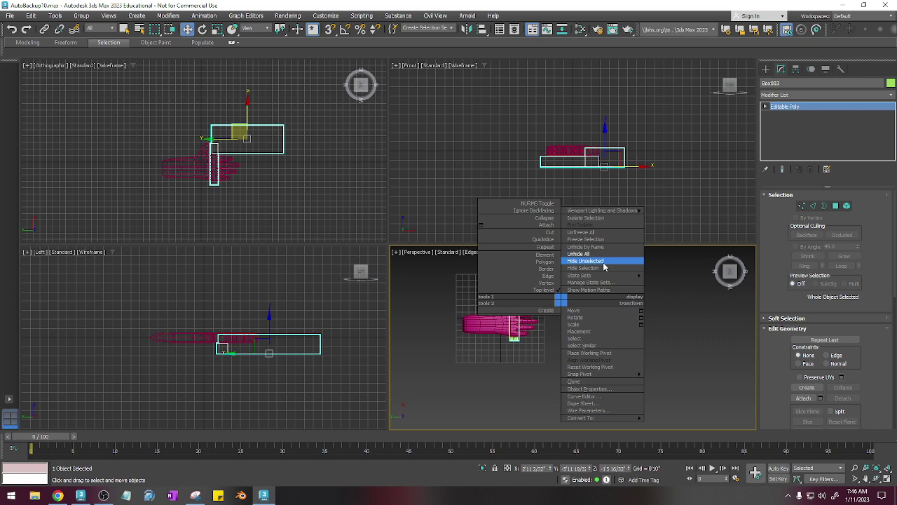
click(603, 267)
scroll(504, 333, up, 5)
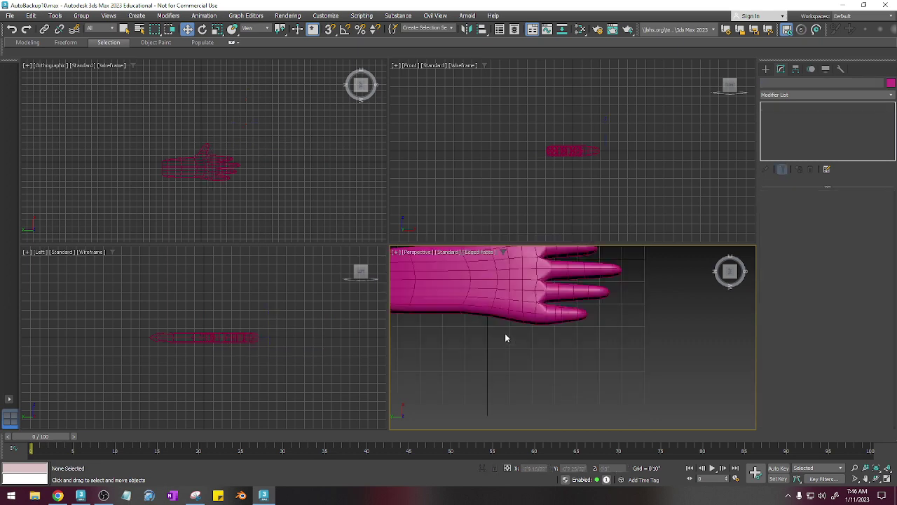
middle_drag(504, 333, 578, 389)
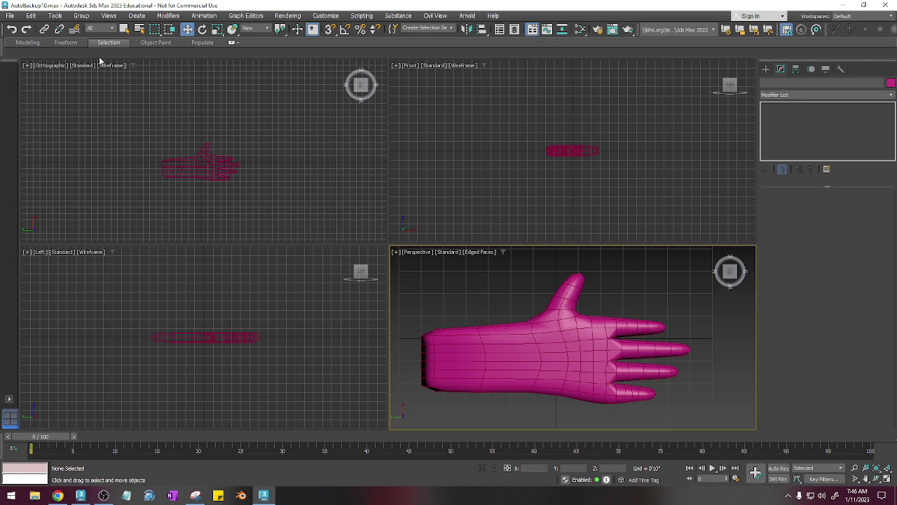
Step: Open Bone Tools and switch the perspective view of the hand to wireframe display
click(202, 16)
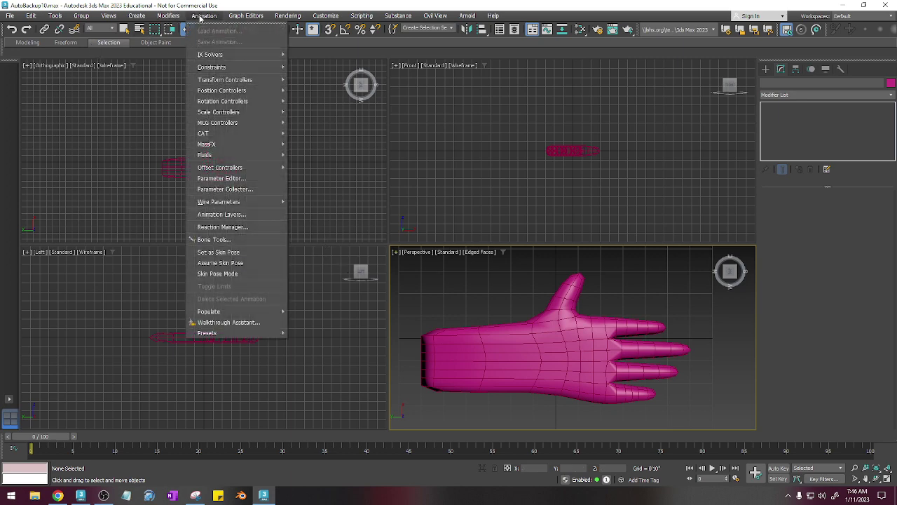
click(224, 239)
middle_drag(228, 136, 290, 137)
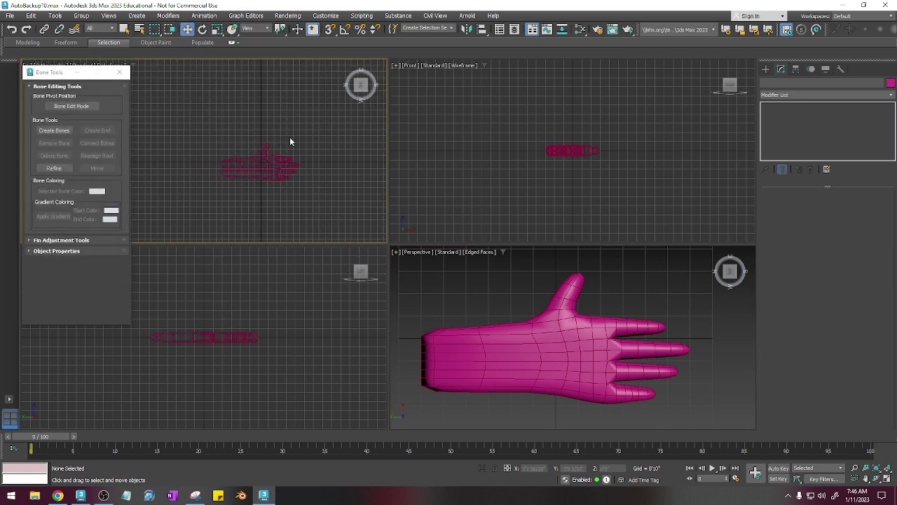
scroll(270, 157, up, 4)
middle_drag(288, 175, 275, 147)
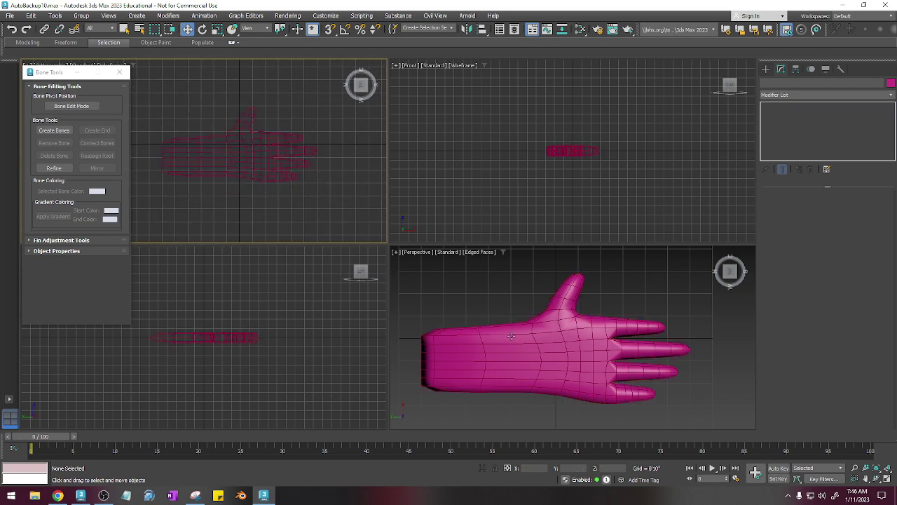
middle_drag(511, 336, 537, 321)
key(F3)
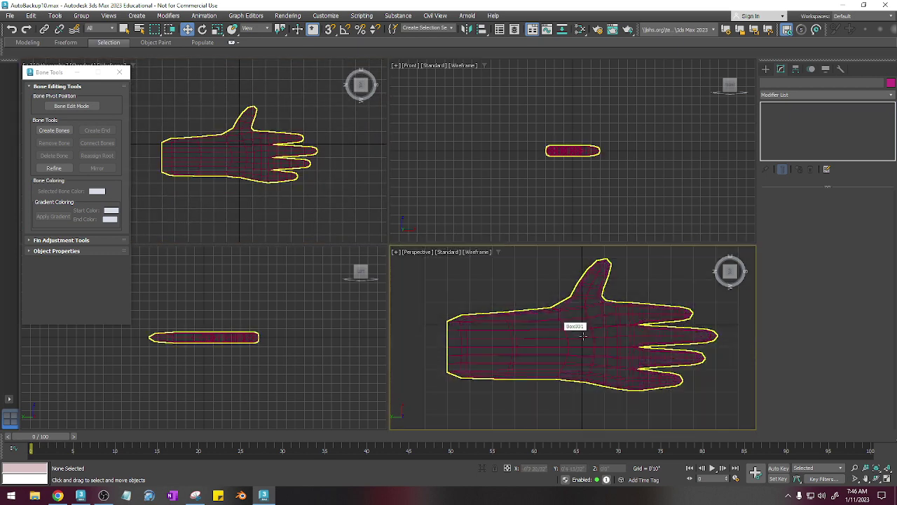
Step: Create a two-bone chain with an end bone from the thumb's base through its middle joint to the tip
click(54, 130)
scroll(244, 133, up, 2)
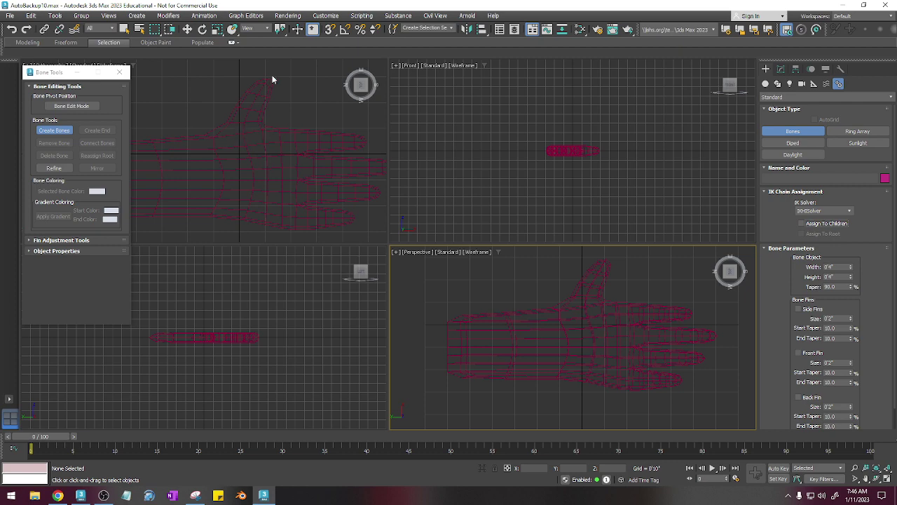
click(235, 134)
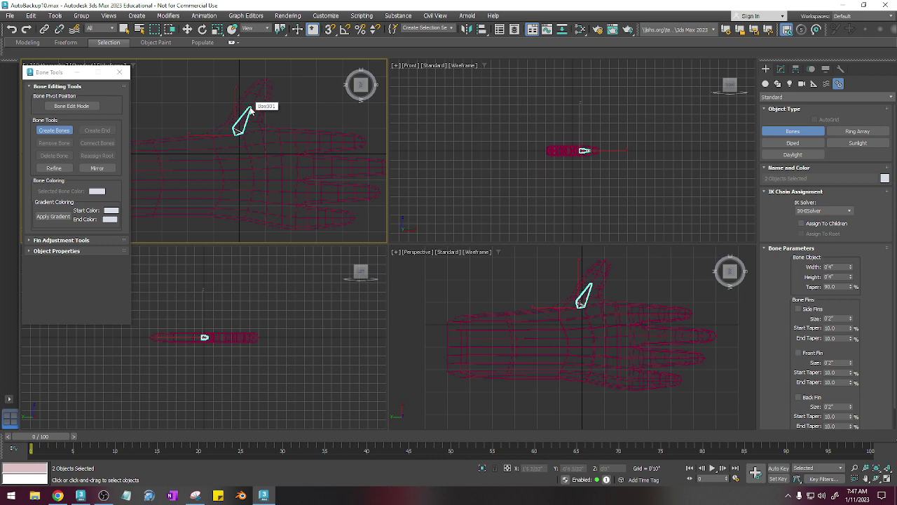
click(251, 104)
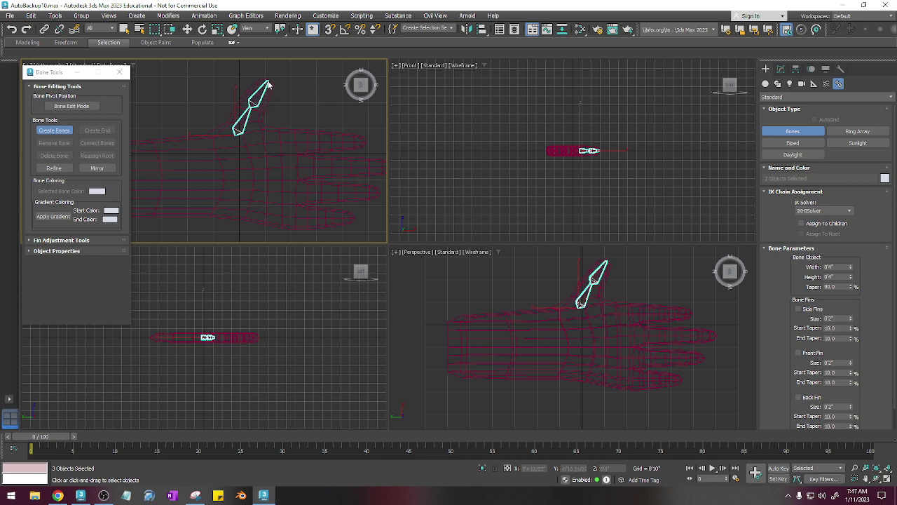
right_click(269, 83)
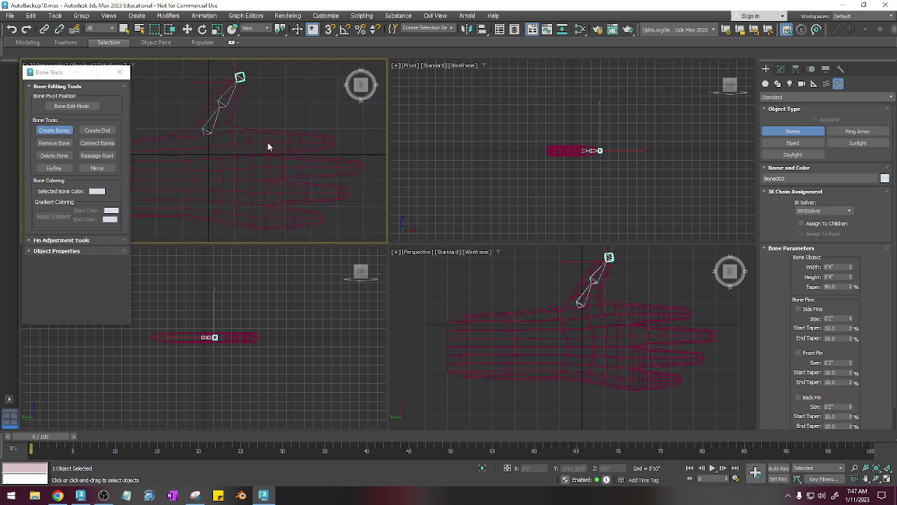
scroll(268, 147, up, 3)
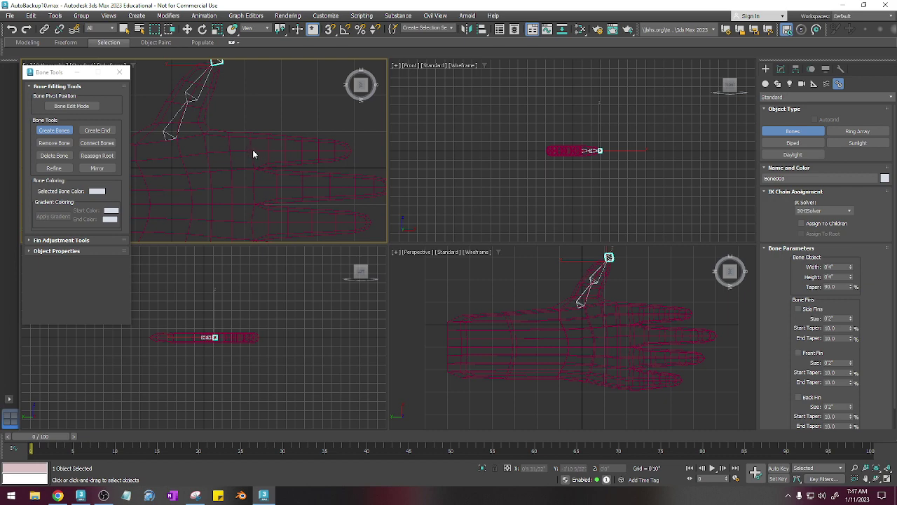
Step: Create two-bone chains with end bones through the index and middle fingers, each running from knuckle through middle joint to fingertip
click(250, 150)
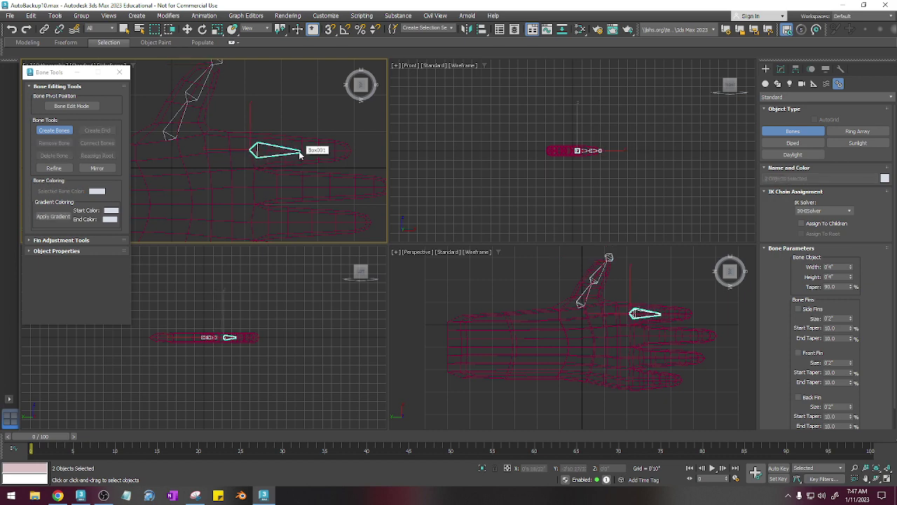
click(302, 152)
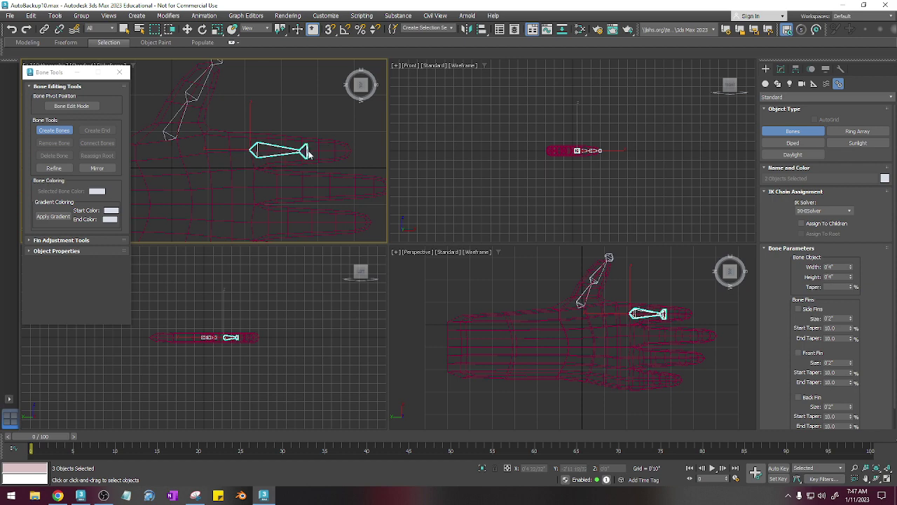
right_click(356, 152)
middle_drag(333, 172, 316, 149)
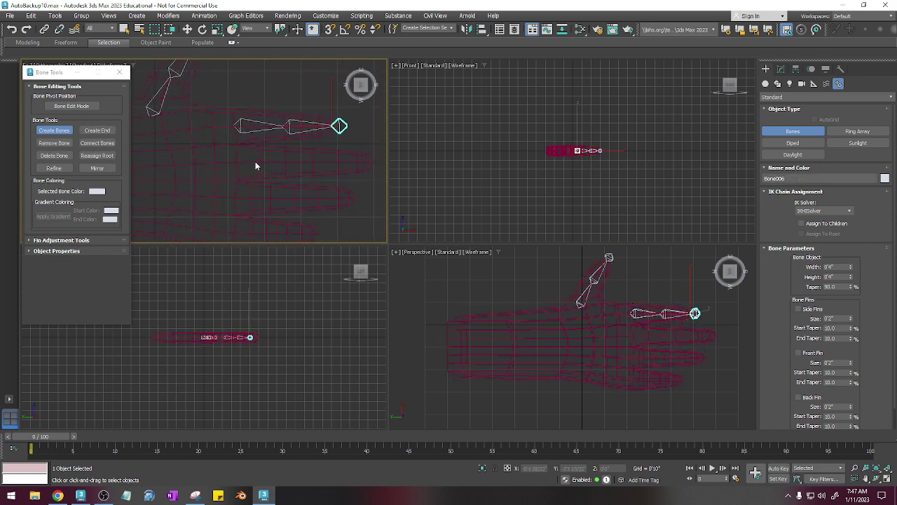
click(248, 162)
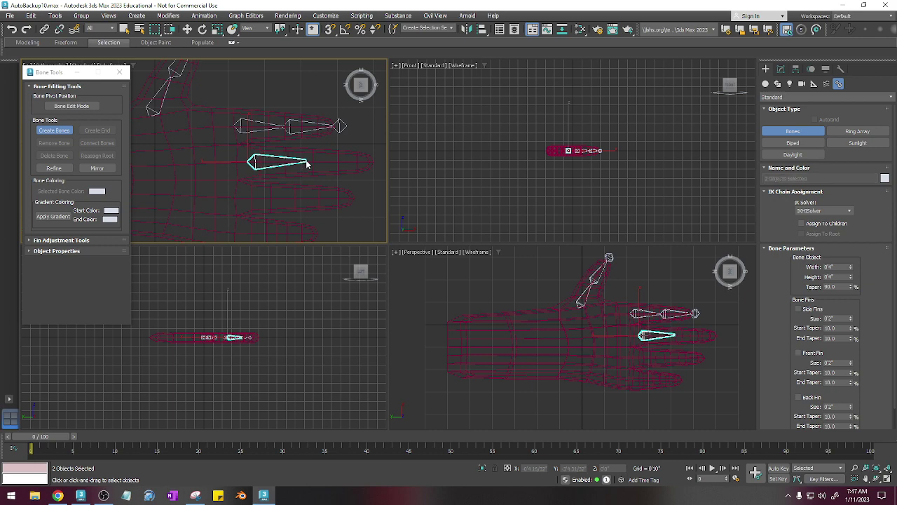
click(308, 162)
right_click(372, 162)
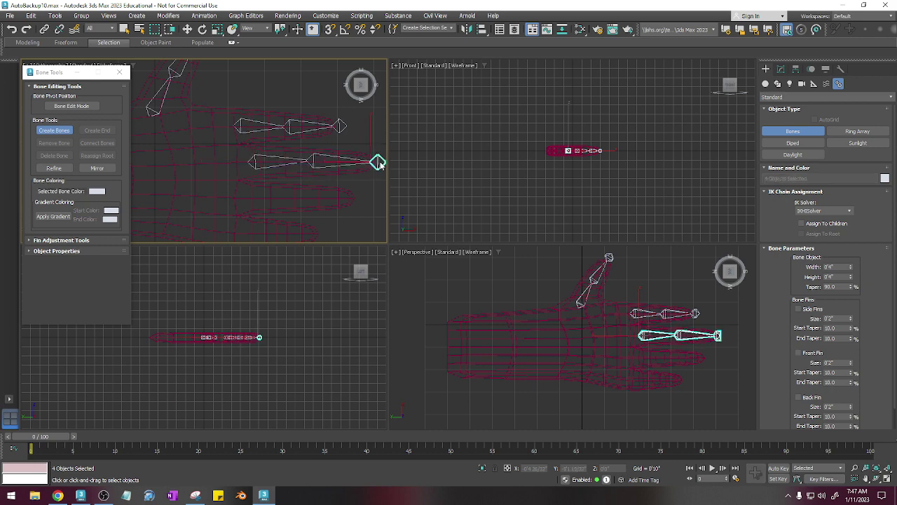
Step: Create two-bone chains with end bones through the ring and little fingers, each from knuckle to fingertip
click(252, 198)
click(314, 198)
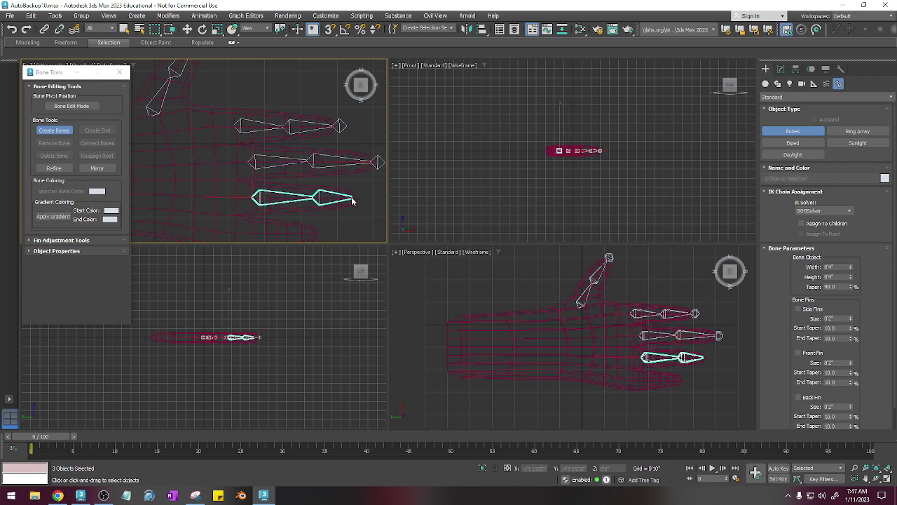
click(358, 199)
right_click(366, 200)
middle_drag(243, 233, 236, 183)
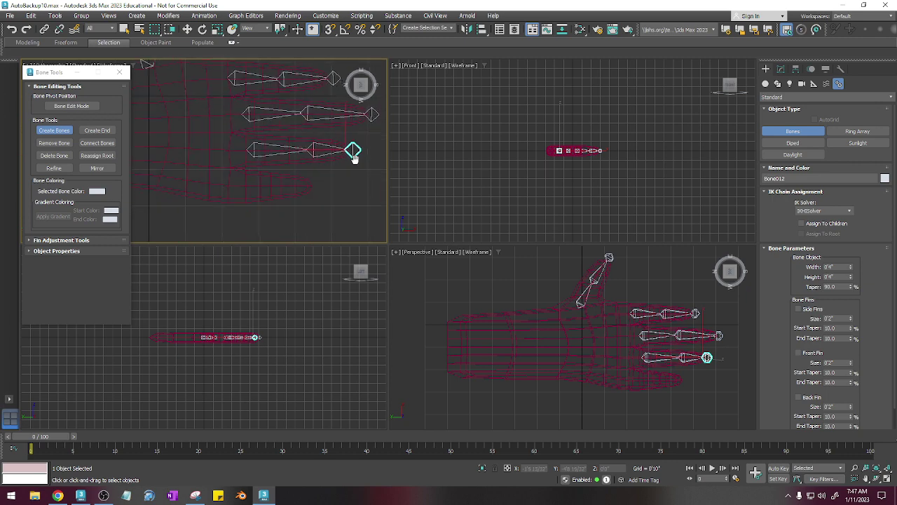
click(239, 184)
click(284, 184)
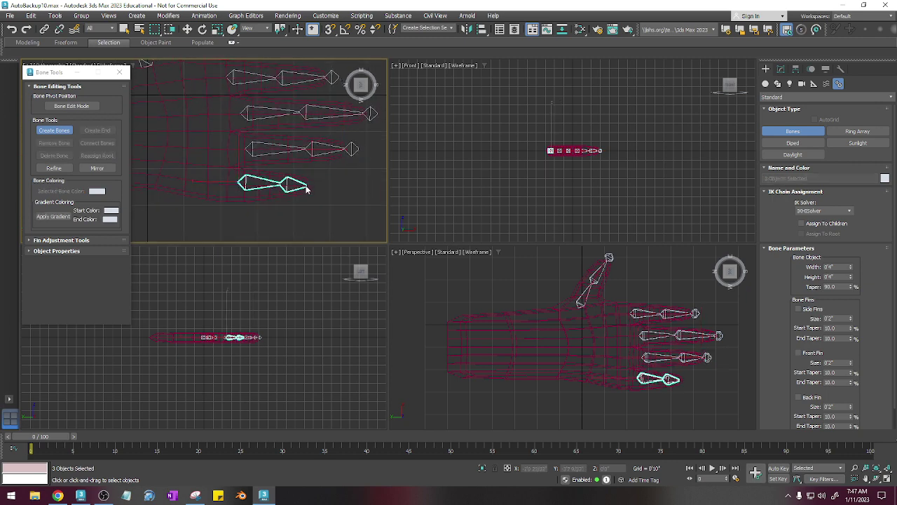
click(307, 188)
right_click(320, 197)
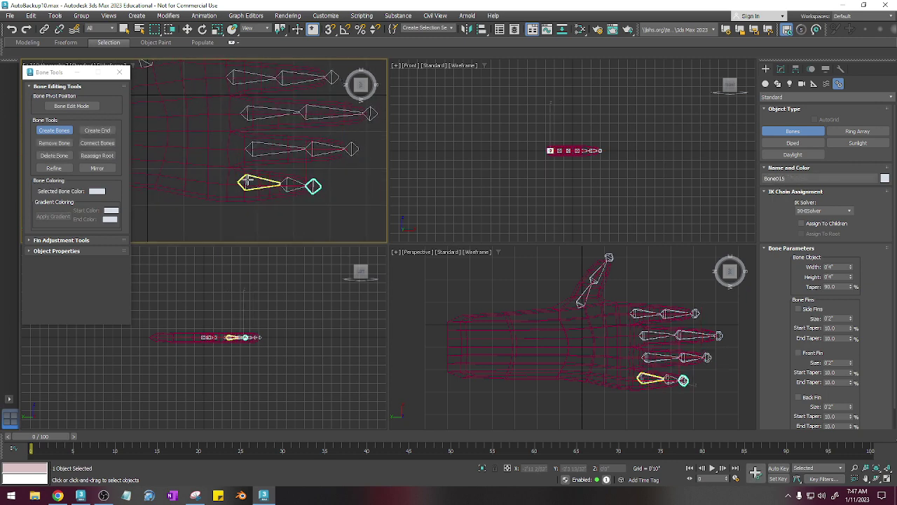
Step: Create one long bone with an end bone from the middle of the palm to the forearm's open end
middle_drag(239, 151, 274, 192)
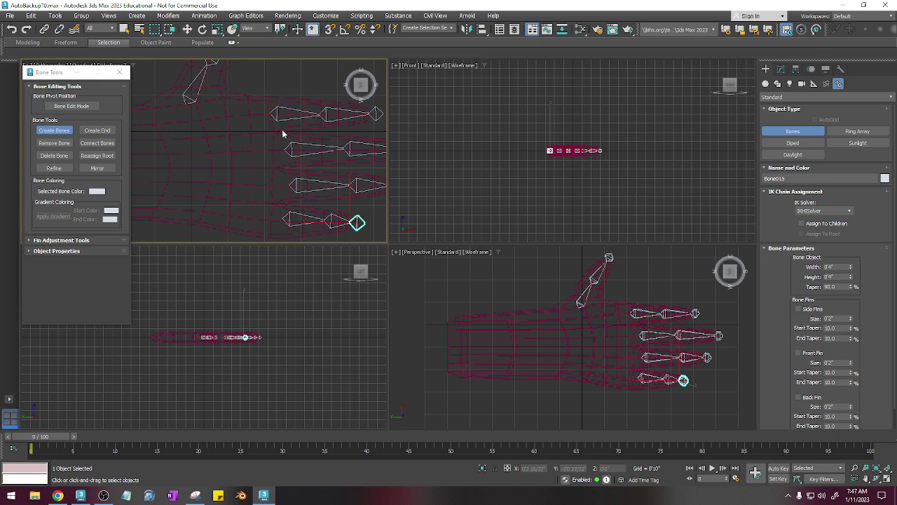
scroll(336, 131, down, 3)
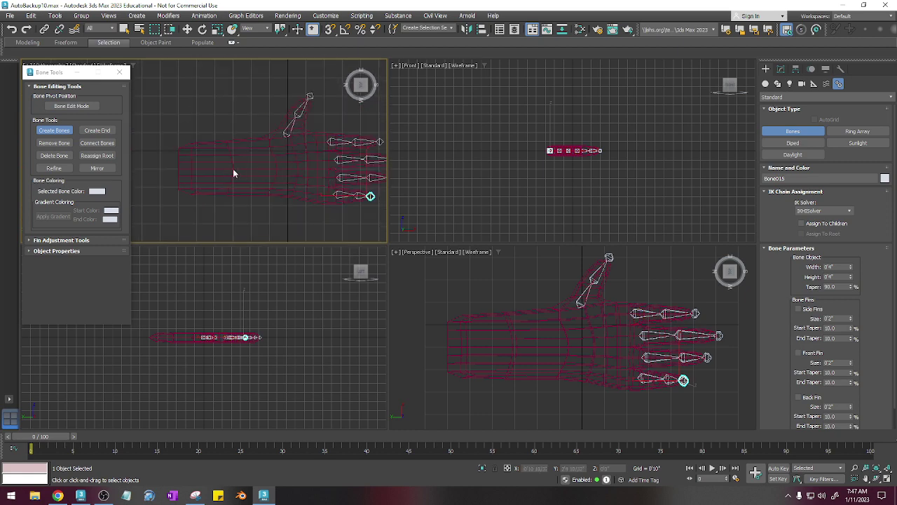
click(304, 164)
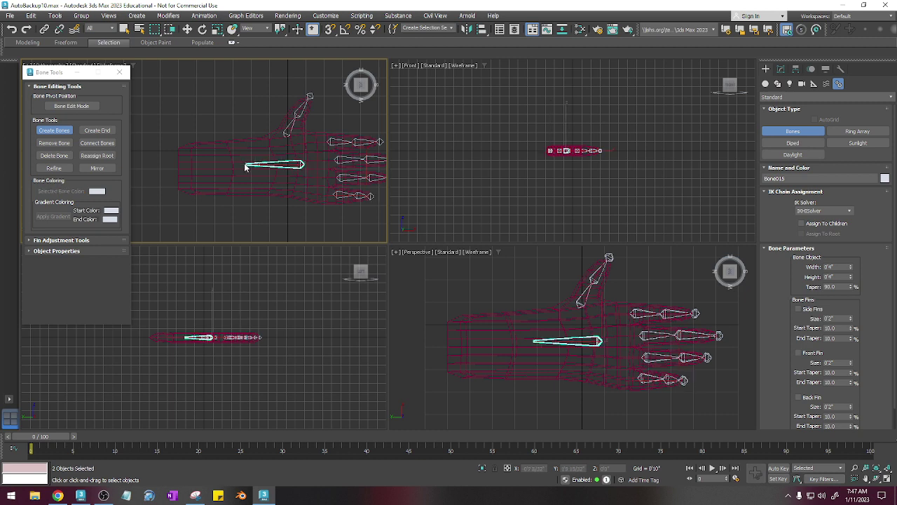
click(185, 170)
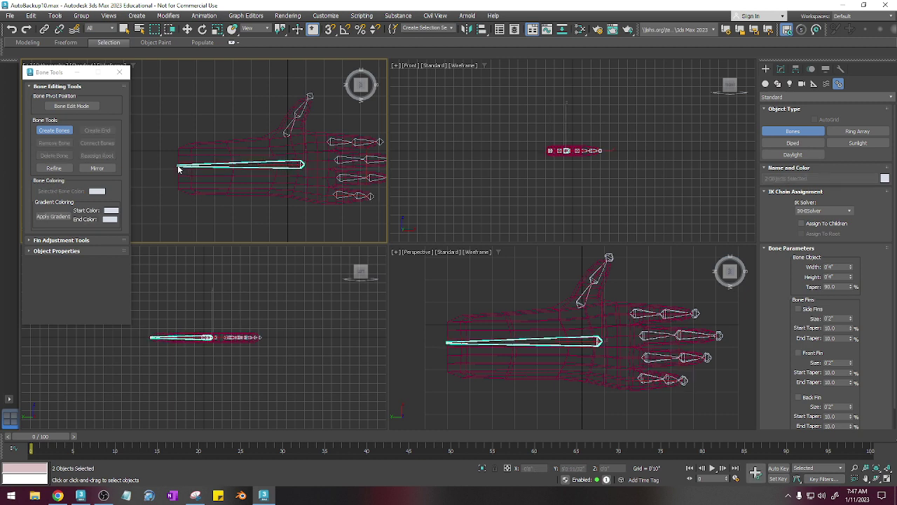
right_click(175, 167)
scroll(230, 184, down, 3)
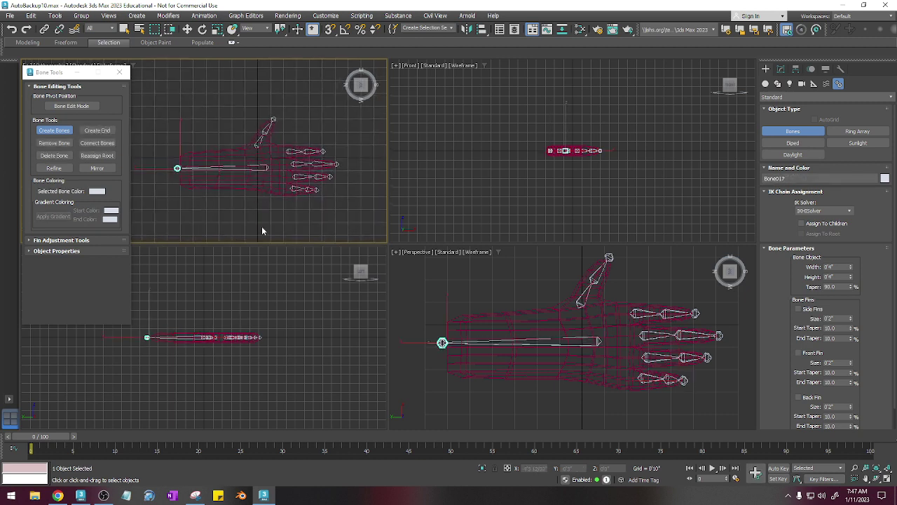
Step: Finish bone creation by closing Bone Tools, and maximize the perspective view of the hand
right_click(283, 290)
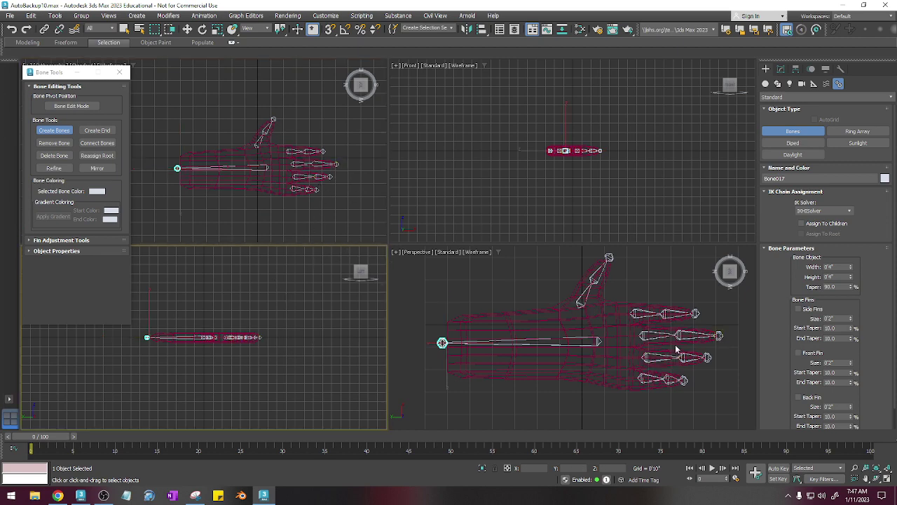
alt+middle_drag(675, 344, 668, 302)
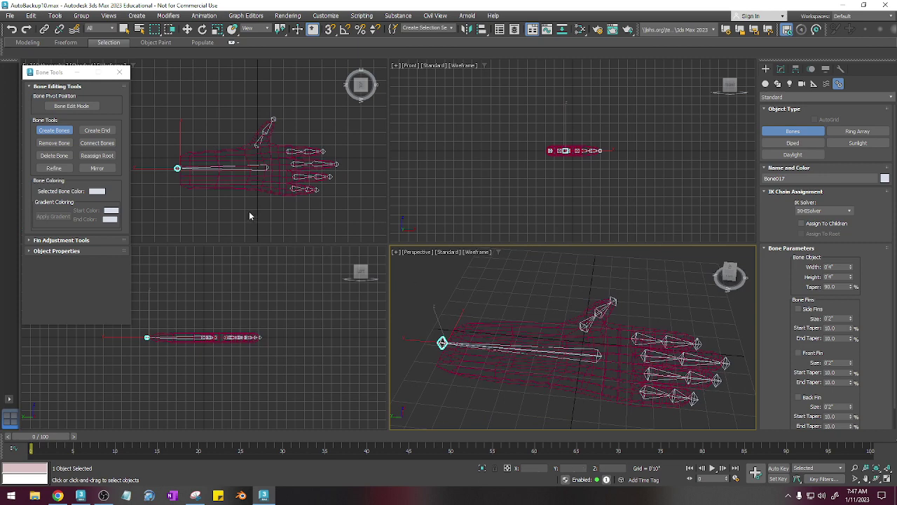
click(52, 131)
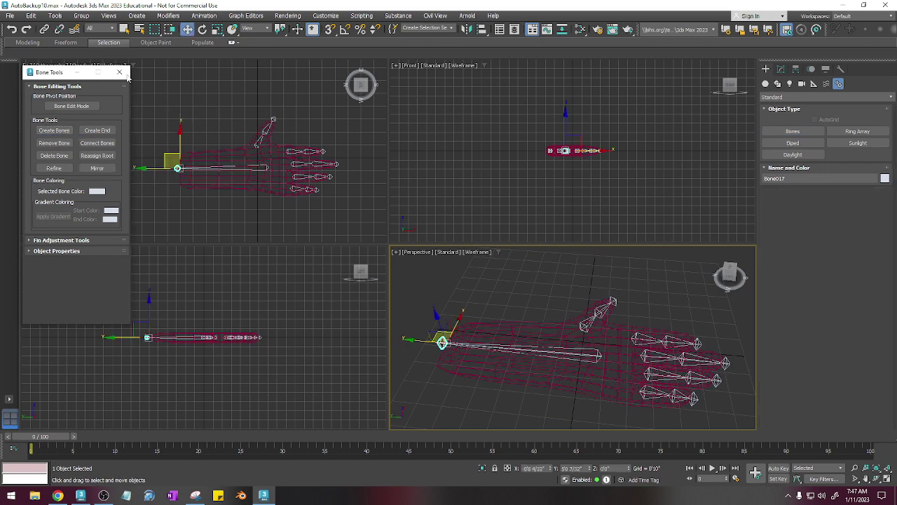
click(120, 73)
middle_drag(639, 345, 626, 333)
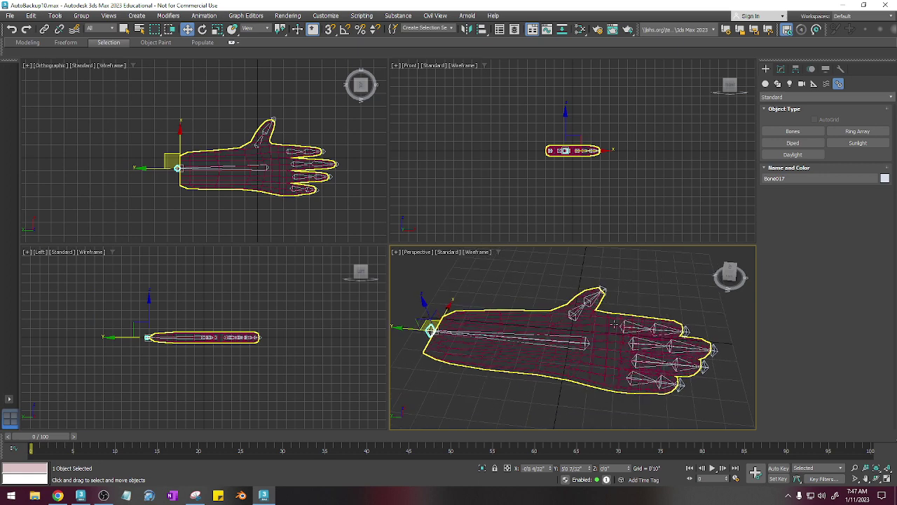
key(alt+w)
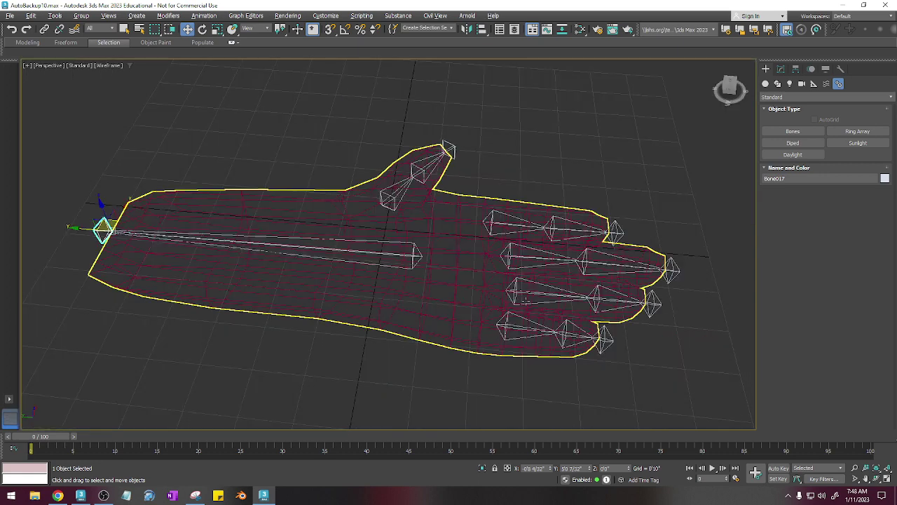
Step: Deselect the hand mesh and set the selection filter to Bone so only bones can be picked
click(576, 253)
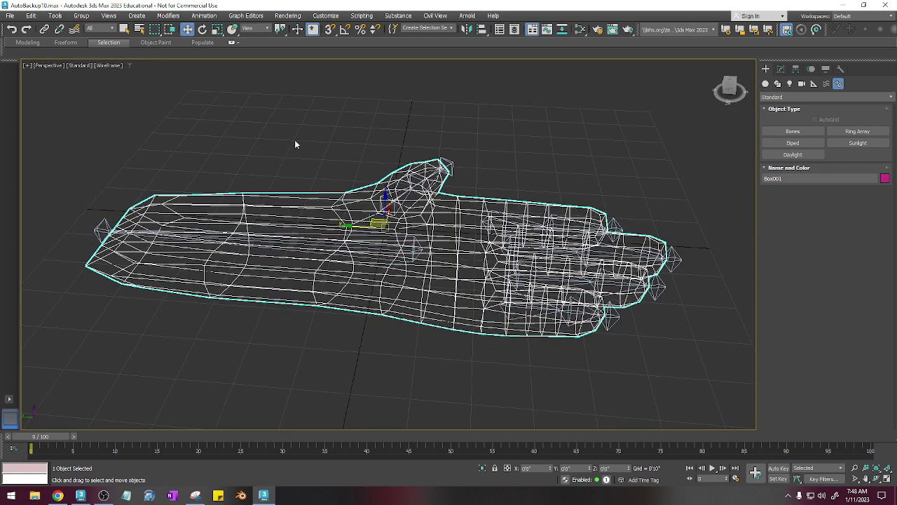
click(106, 30)
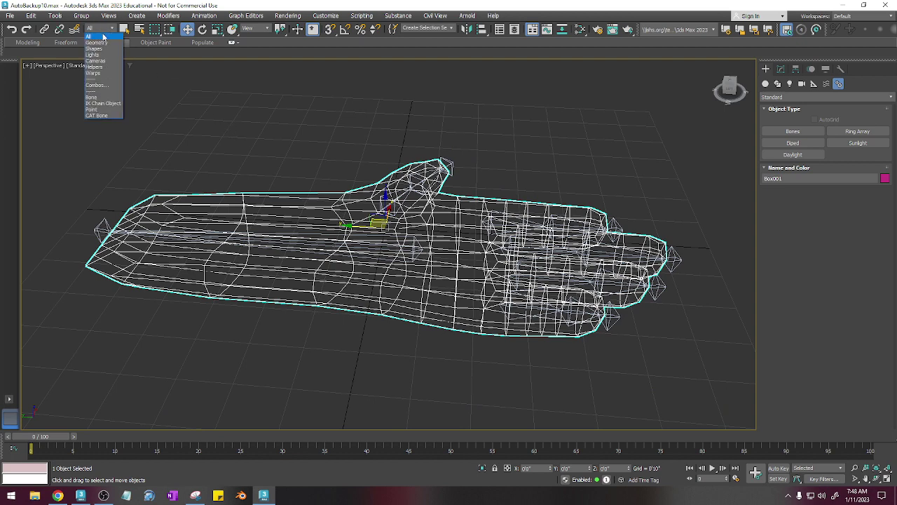
click(181, 133)
key(ctrl+d)
click(106, 30)
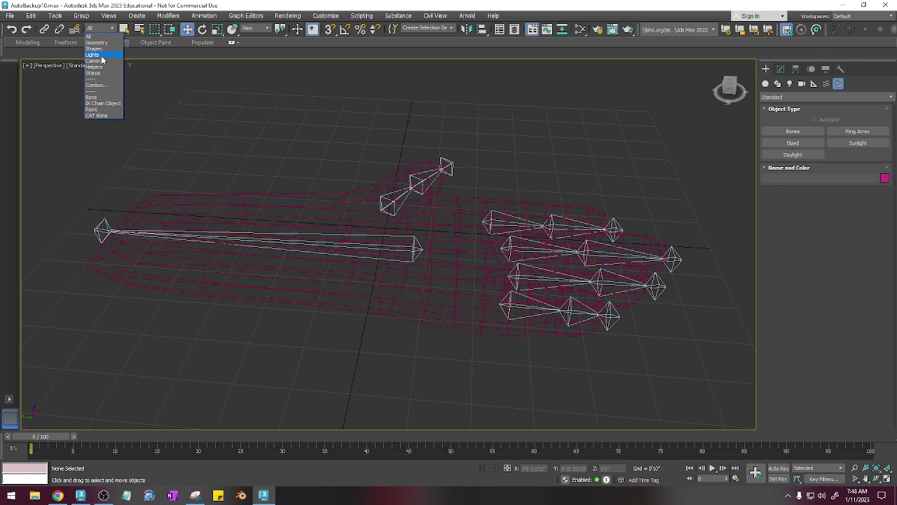
click(101, 98)
Step: Raise the index finger's second bone slightly and rotate it downward so the fingertip follows the mesh
click(517, 223)
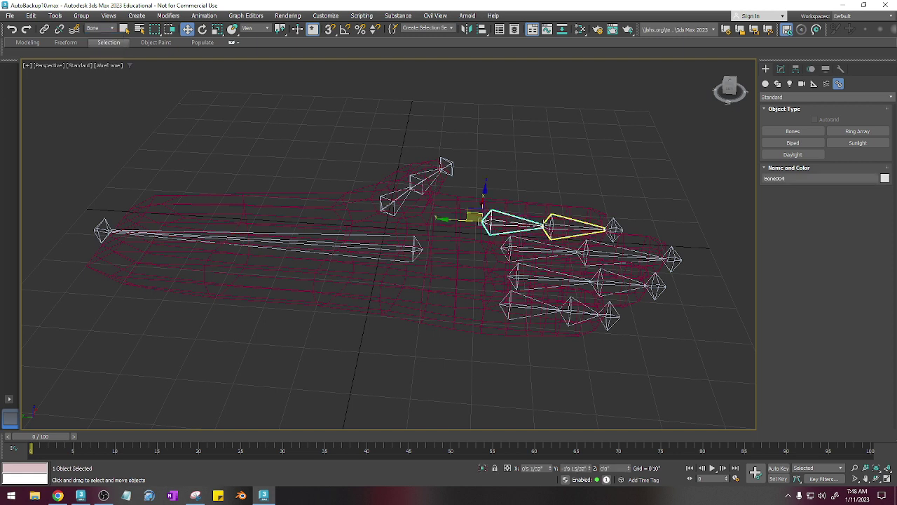
click(581, 229)
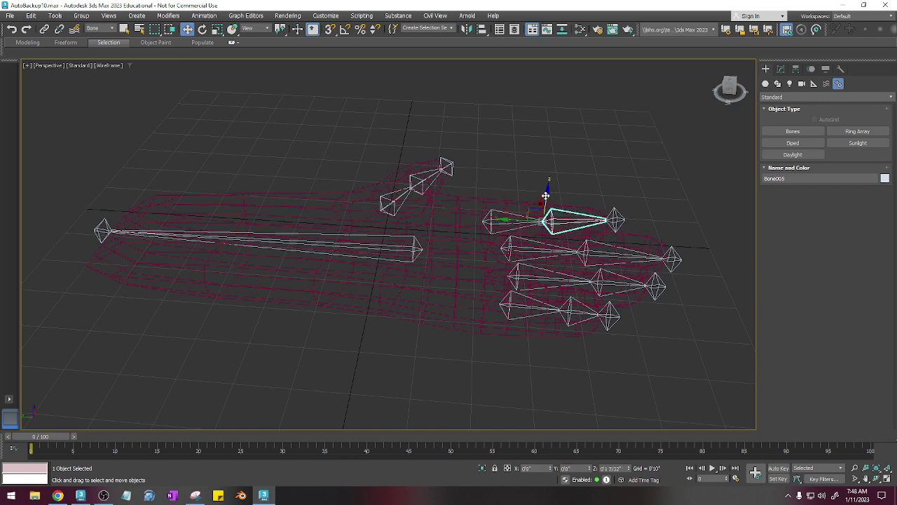
drag(545, 196, 545, 193)
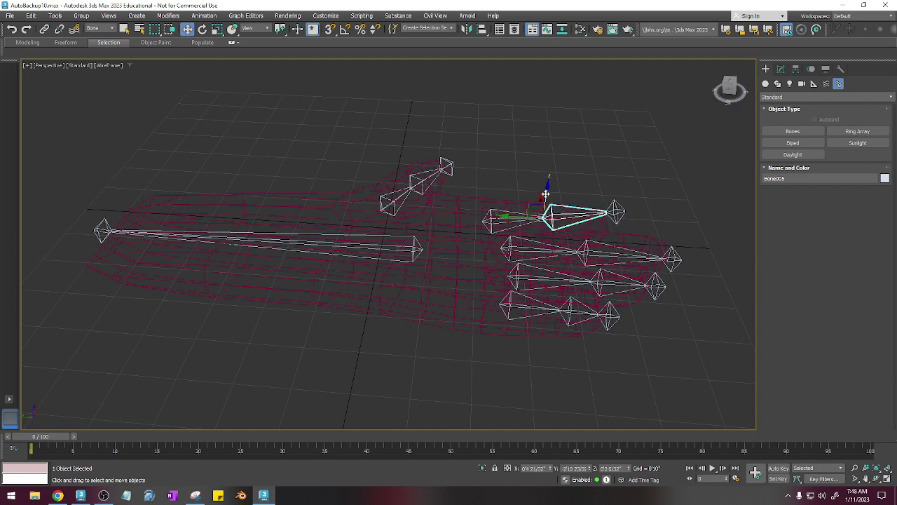
key(e)
alt+middle_drag(553, 213, 561, 185)
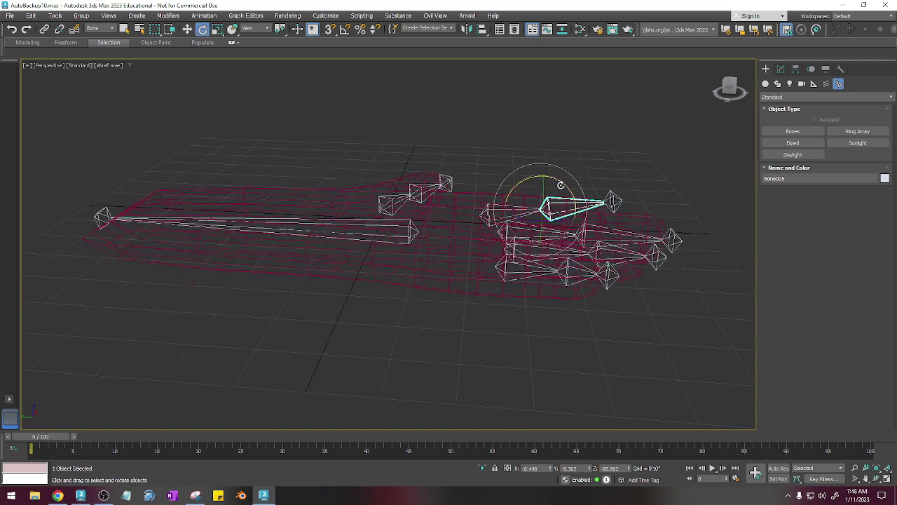
drag(561, 183, 567, 188)
middle_drag(579, 233, 553, 224)
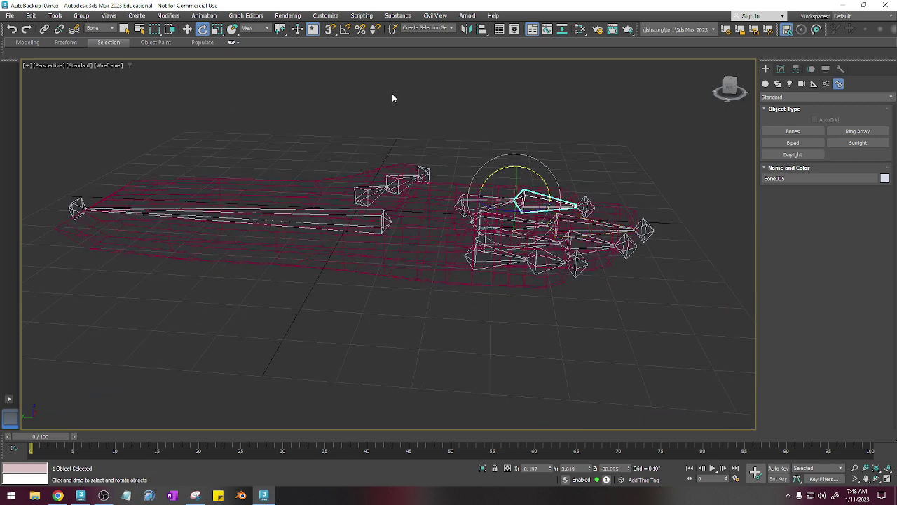
Step: With angle snap on, rotate the middle finger's base bone 10° upward and its second bone 15° downward
key(a)
scroll(563, 239, up, 5)
click(531, 212)
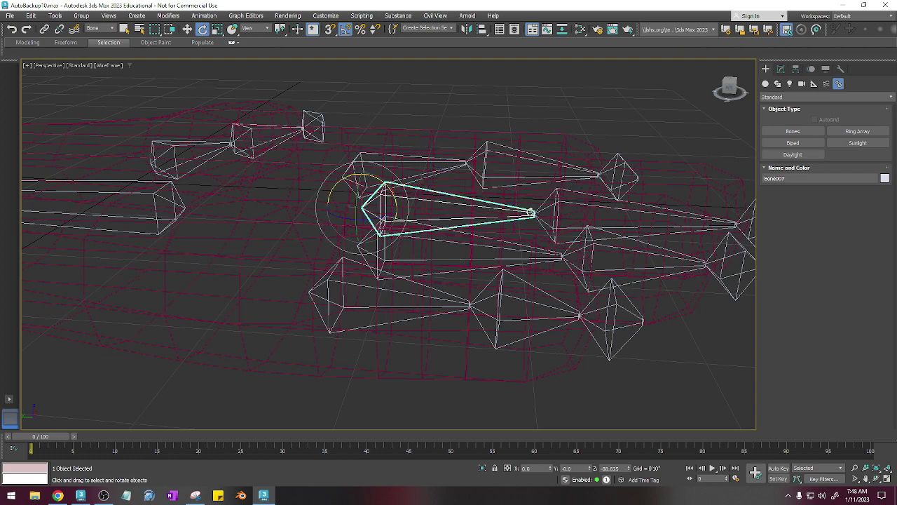
drag(389, 191, 388, 183)
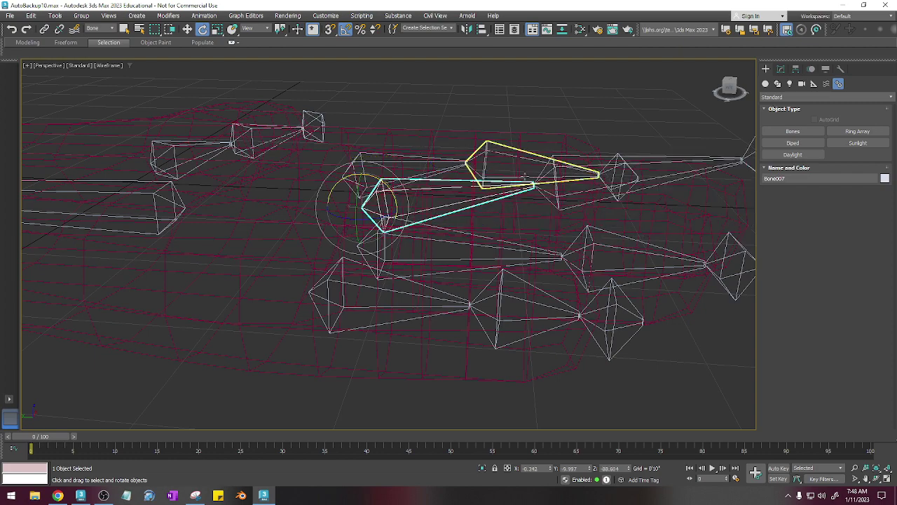
click(670, 162)
alt+middle_drag(670, 162, 490, 168)
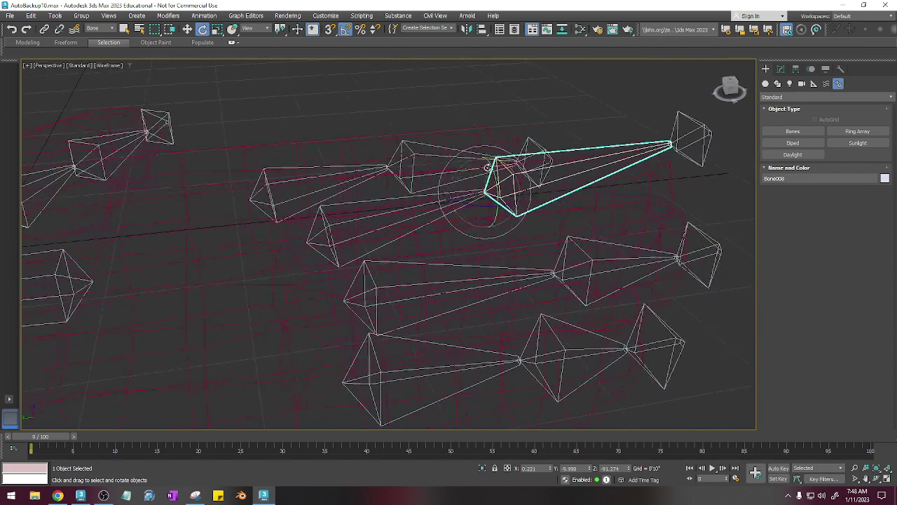
drag(470, 161, 479, 163)
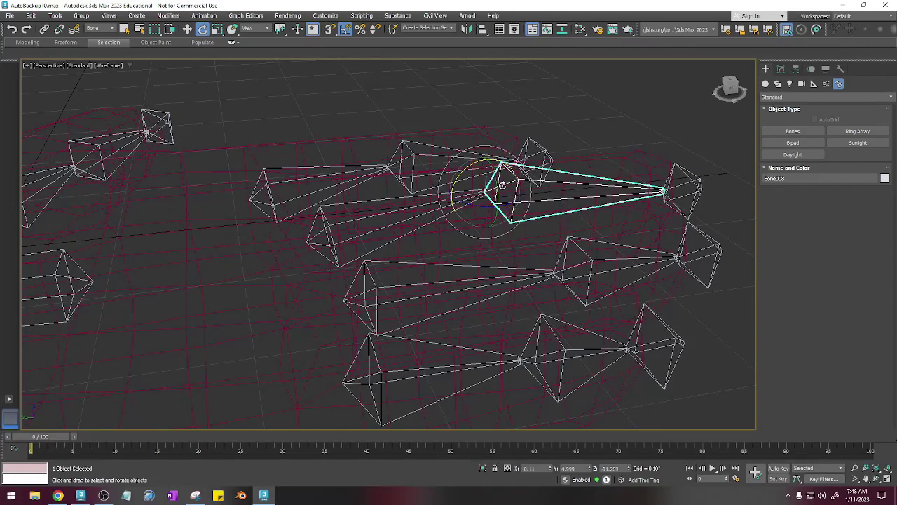
key(F3)
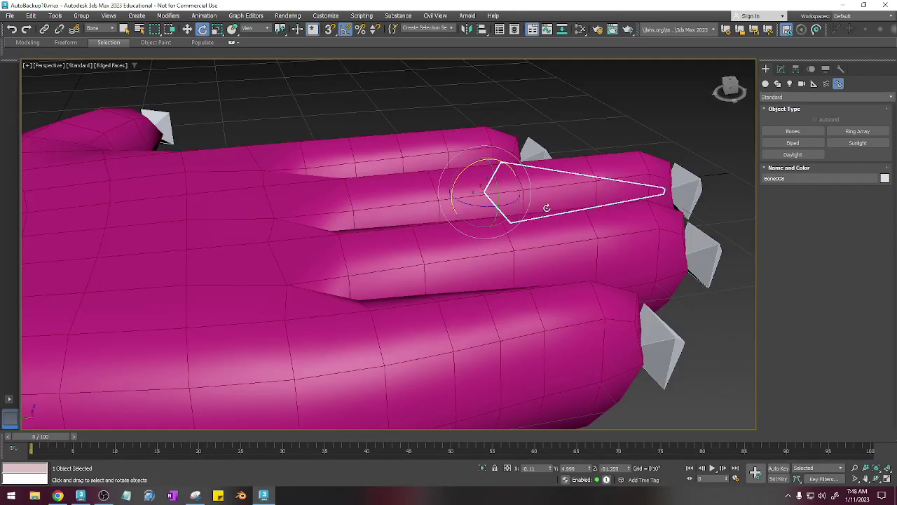
key(F3)
Step: Rotate the ring finger's base bone 10° upward and bend its second bone back downward toward the fingertip
click(454, 230)
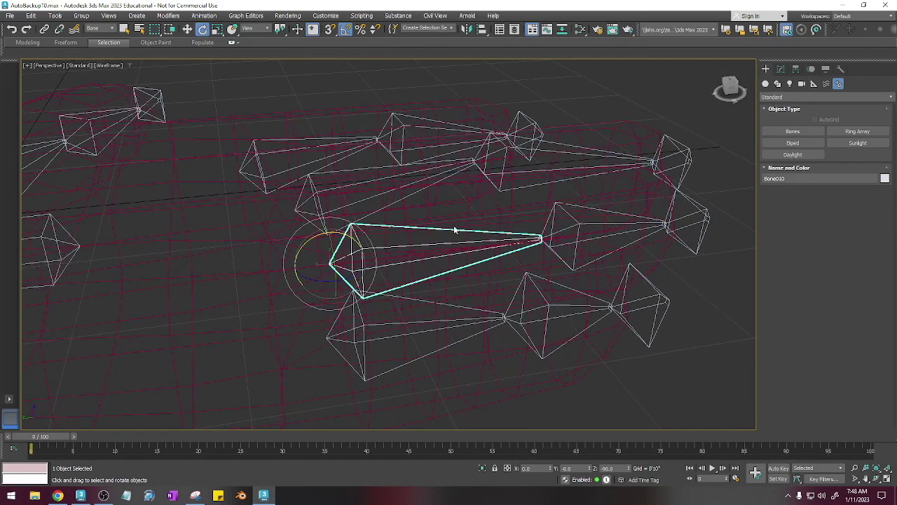
drag(347, 229, 335, 214)
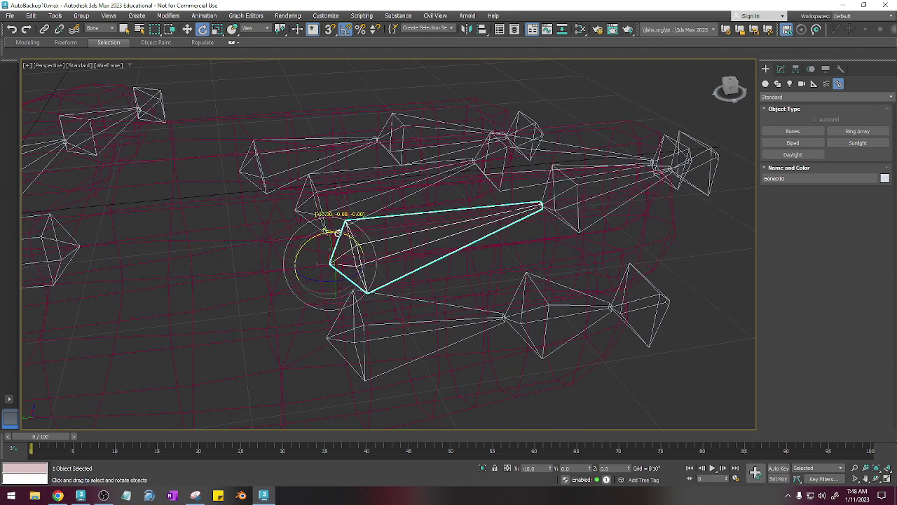
click(568, 198)
click(566, 193)
drag(557, 176, 569, 181)
Step: Rotate the little finger's base bone slightly upward and bend its second bone back downward to follow the mesh
alt+middle_drag(587, 235, 450, 290)
click(454, 293)
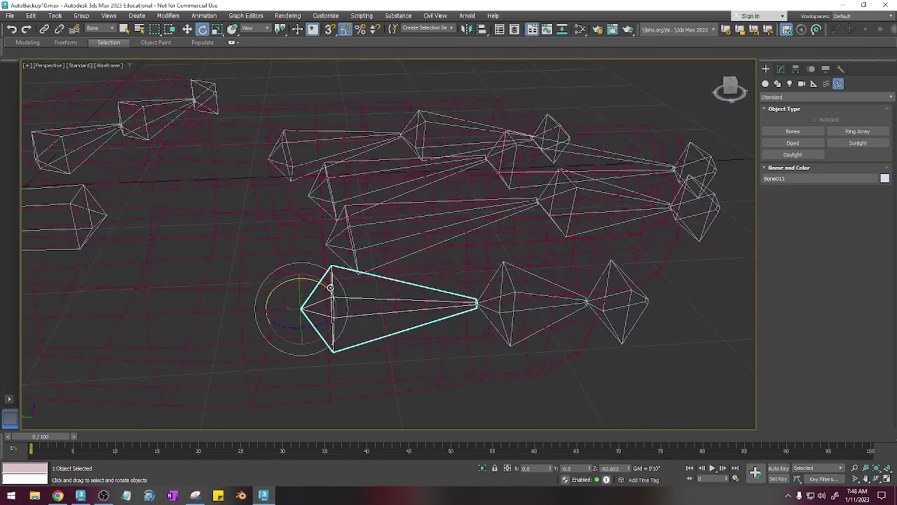
drag(330, 288, 324, 283)
click(482, 260)
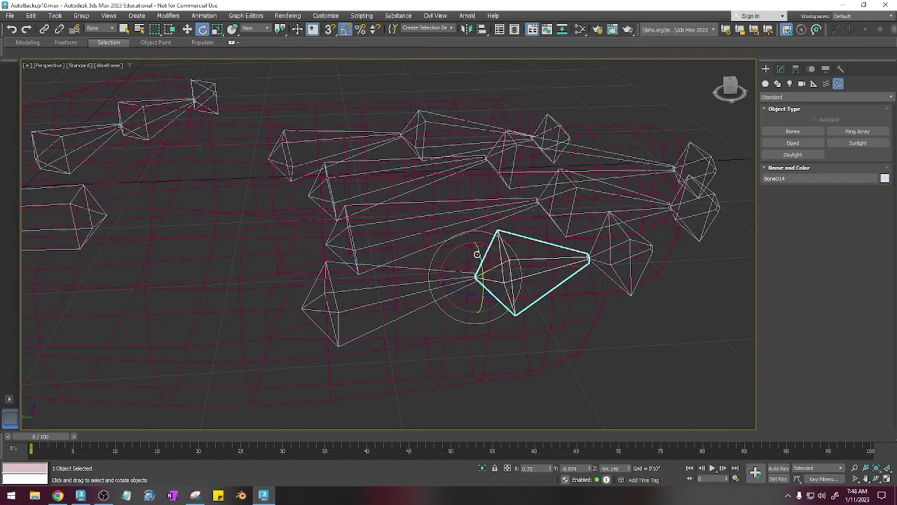
drag(477, 254, 499, 253)
Step: Using the Local reference coordinate system, rotate the thumb's base bone upward and bend its second bone back downward
scroll(379, 214, down, 2)
alt+middle_drag(378, 213, 337, 205)
click(316, 166)
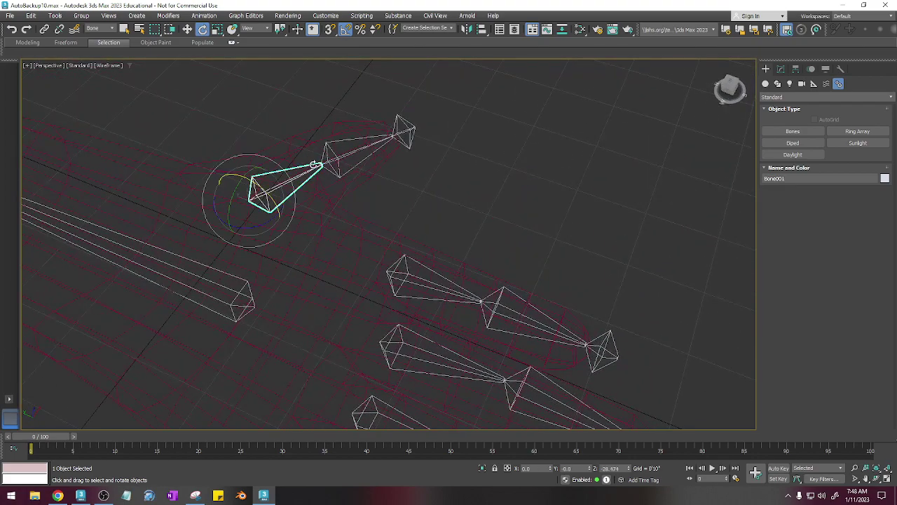
mouse_move(316, 167)
alt+middle_down()
mouse_move(323, 198)
mouse_move(323, 181)
alt+middle_up()
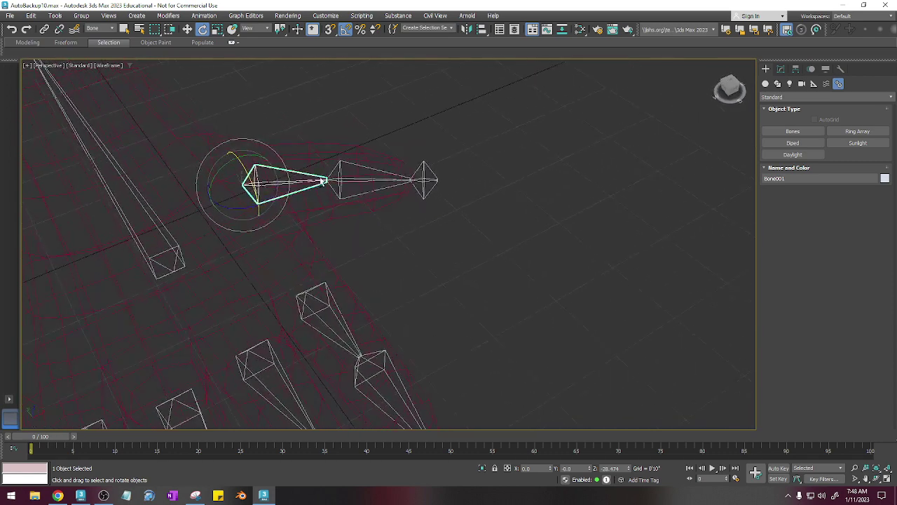
click(257, 28)
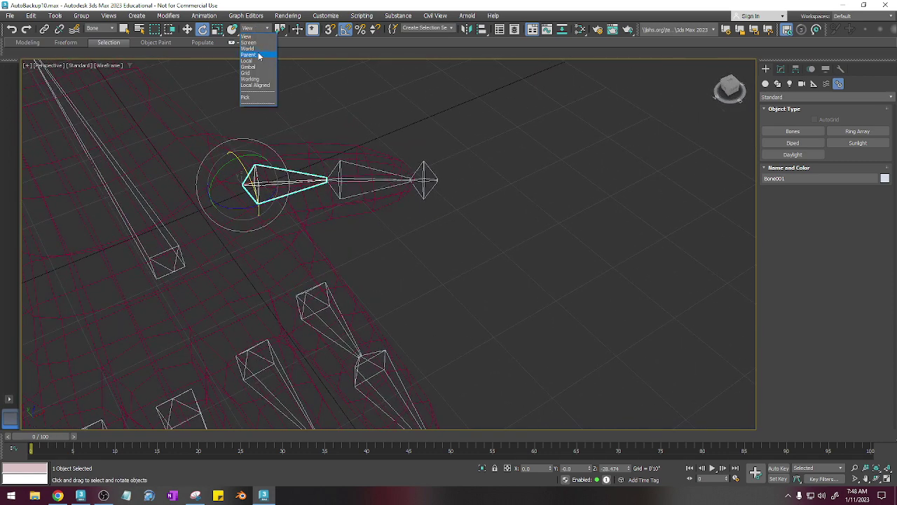
click(247, 61)
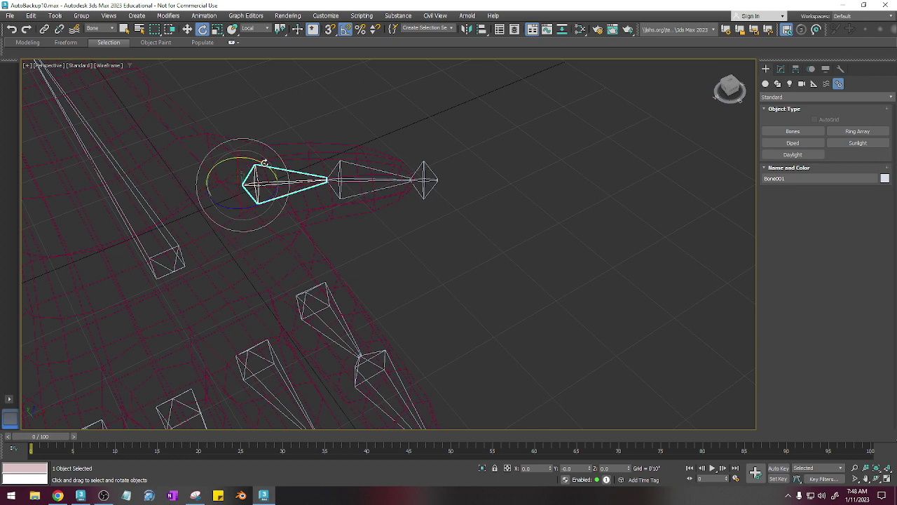
drag(264, 164, 258, 160)
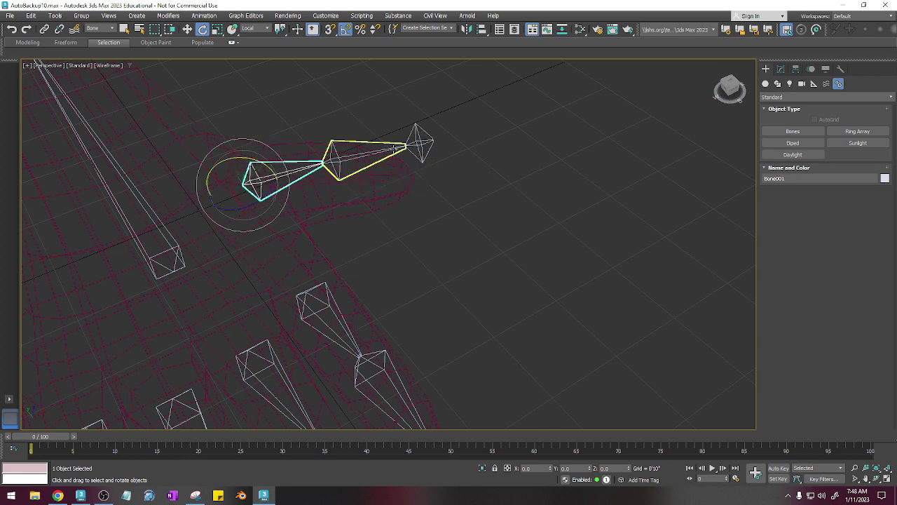
click(396, 149)
drag(338, 140, 350, 146)
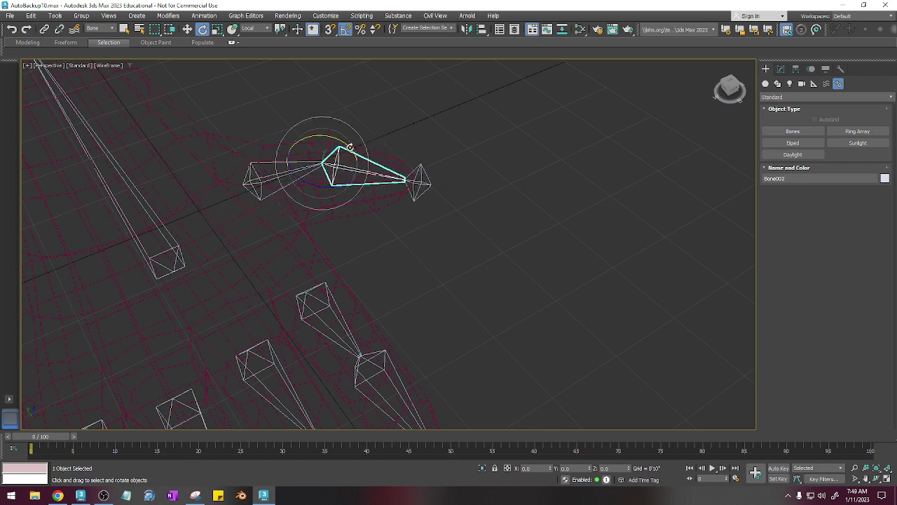
Step: Change the rotation reference coordinate system to View, and finally to World
alt+middle_drag(319, 177, 337, 186)
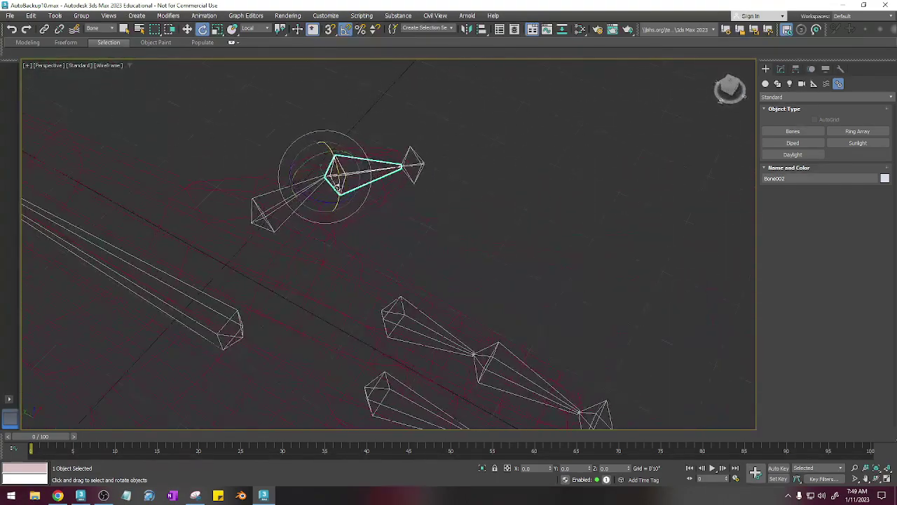
click(254, 28)
click(248, 36)
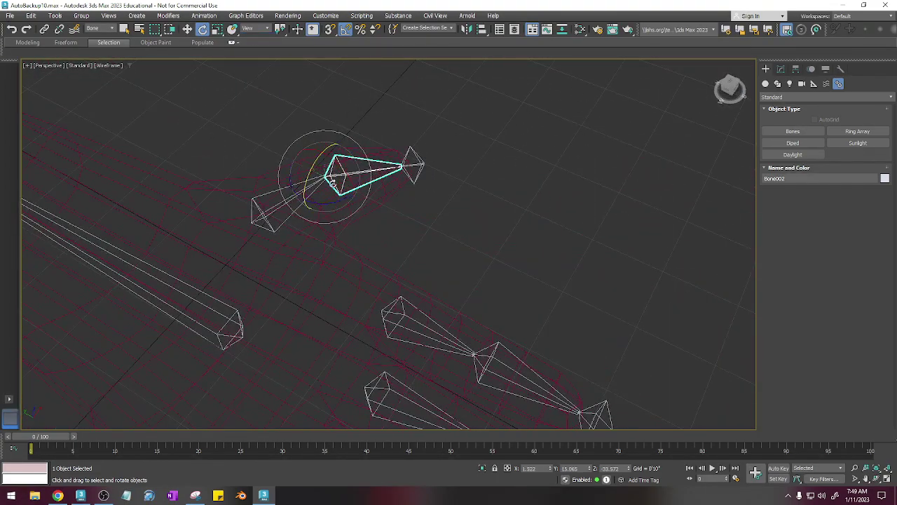
click(252, 30)
click(258, 50)
Step: Deselect the thumb bone and display the hand shaded with edged faces to check the bones' fit
scroll(351, 238, down, 3)
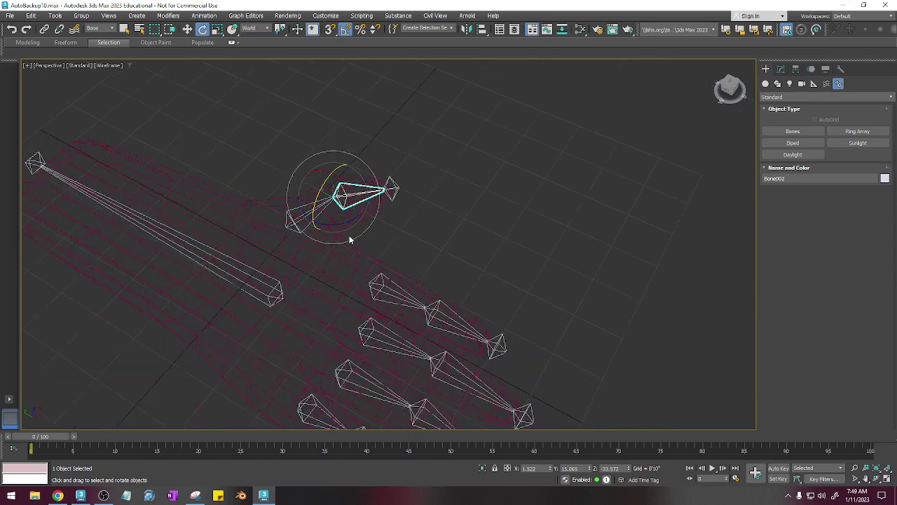
alt+middle_drag(351, 241, 424, 248)
scroll(425, 248, down, 5)
alt+middle_drag(463, 298, 471, 334)
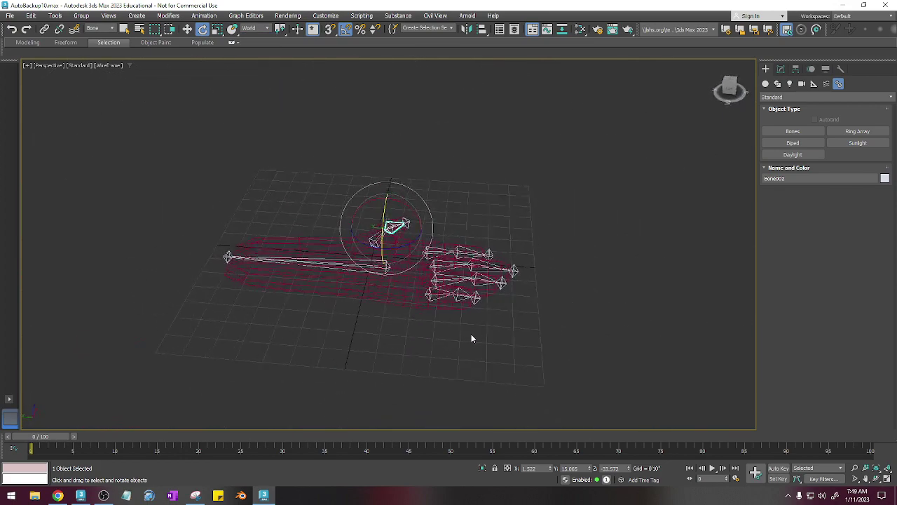
click(430, 314)
key(F3)
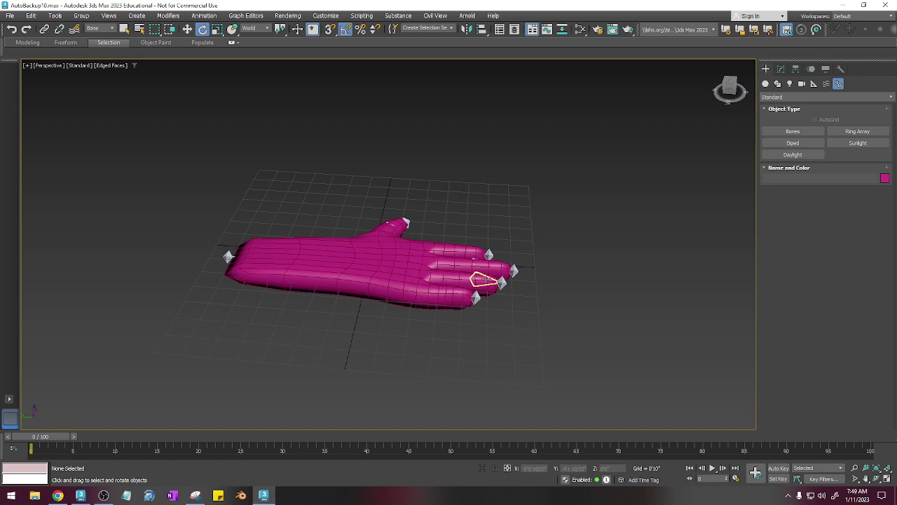
mouse_move(404, 276)
alt+middle_down()
mouse_move(399, 254)
mouse_move(456, 298)
alt+middle_up()
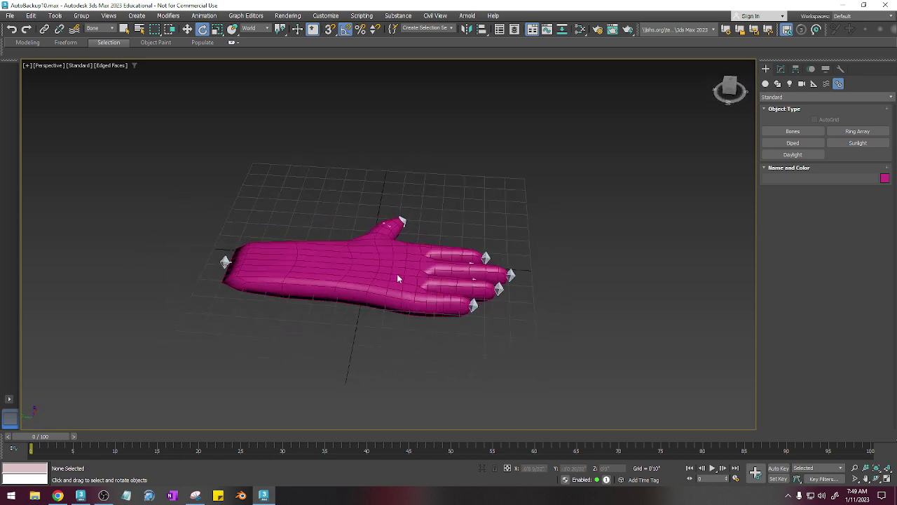
Step: With the selection filter set to All, select the hand mesh and add a Skin modifier to it
click(108, 28)
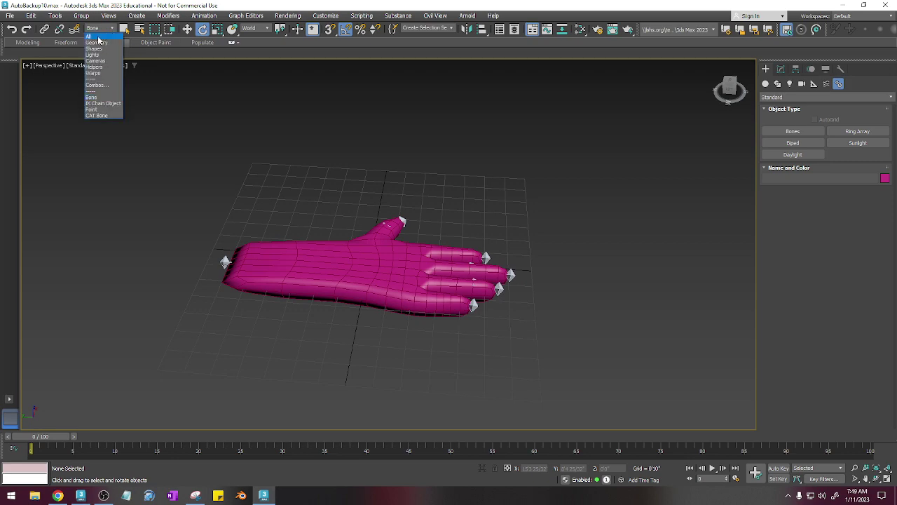
click(98, 37)
click(410, 266)
alt+middle_drag(413, 266, 423, 300)
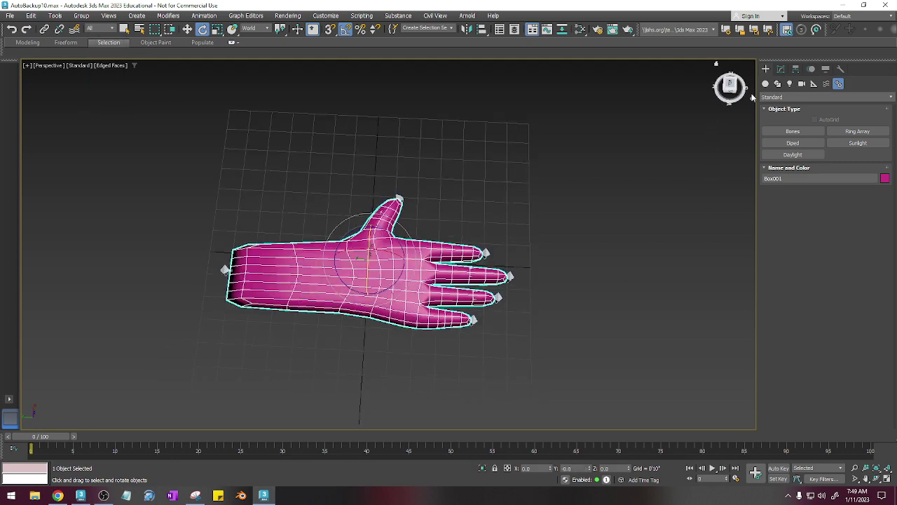
click(780, 68)
click(790, 95)
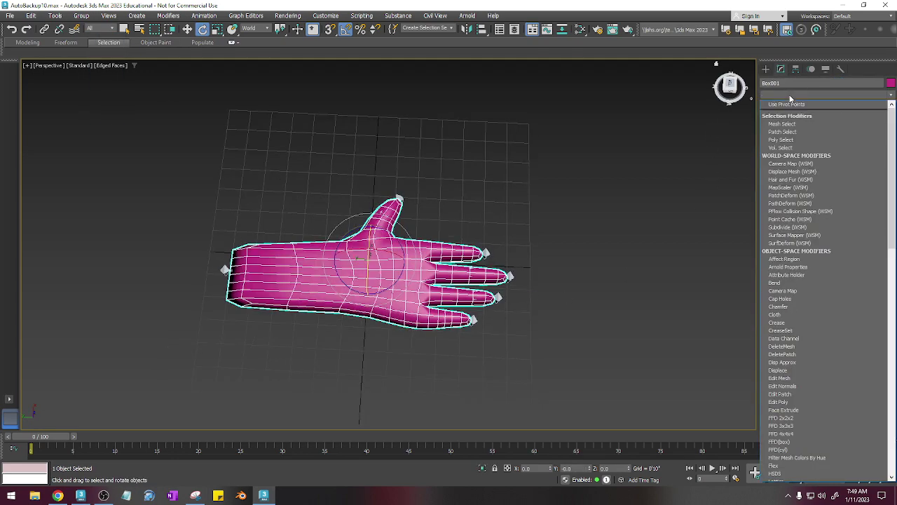
text(skin)
key(Return)
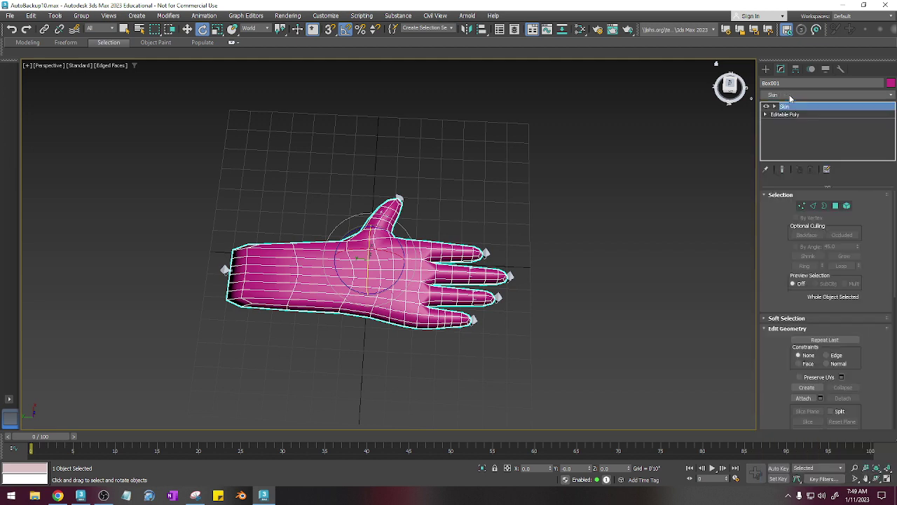
Step: Start adding bones to the Skin modifier and expand every bone chain in the selection list
click(821, 311)
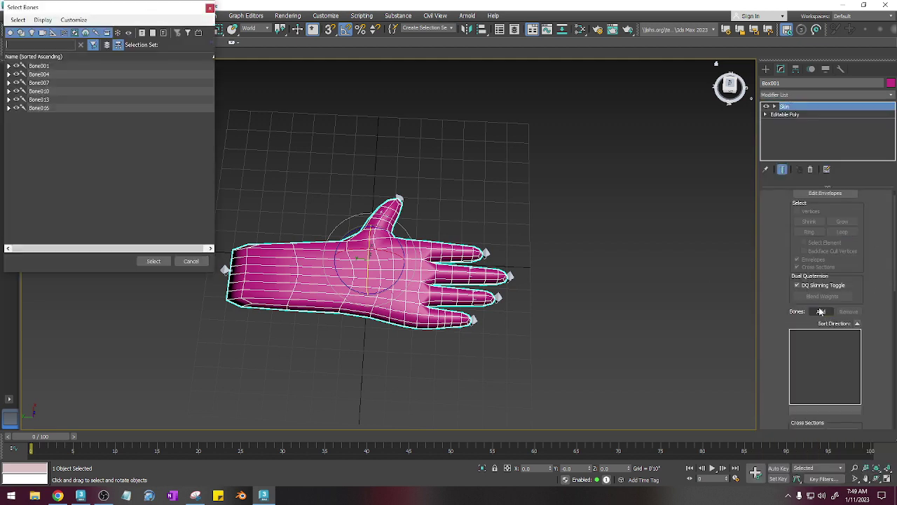
click(8, 108)
click(8, 100)
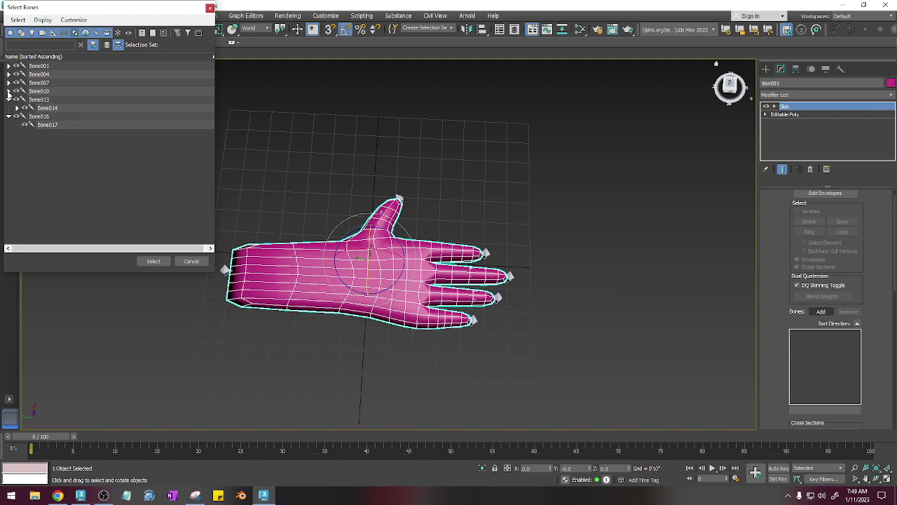
click(9, 91)
click(9, 83)
click(8, 74)
click(9, 66)
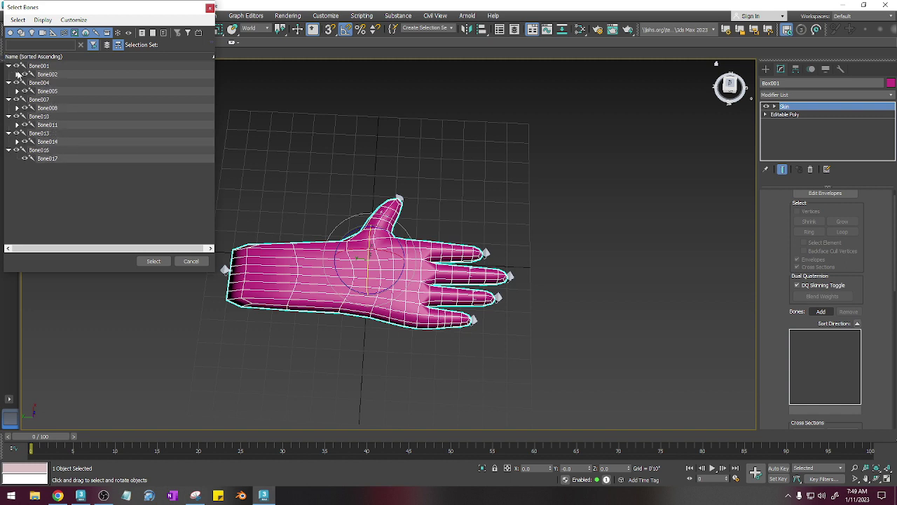
click(17, 74)
click(17, 99)
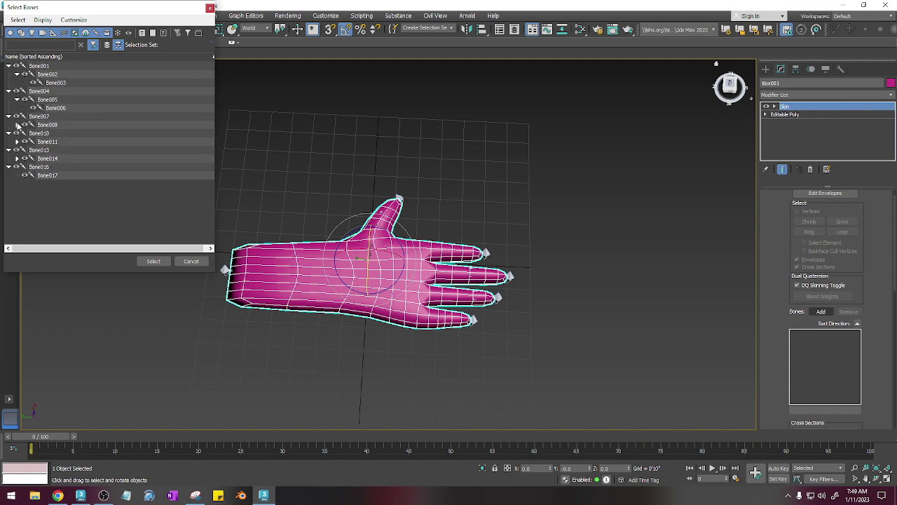
click(17, 125)
click(17, 150)
click(17, 175)
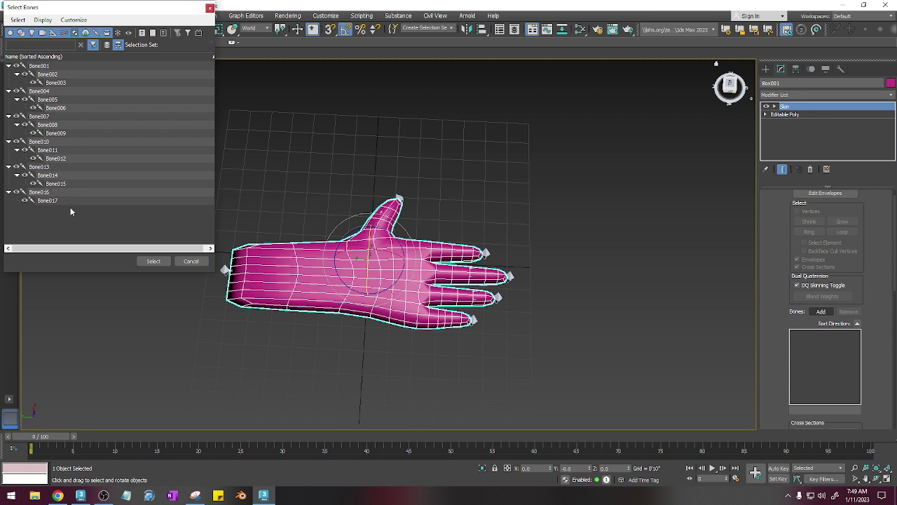
Step: Add all the bones from Bone001 through Bone017 to the Skin modifier
click(71, 201)
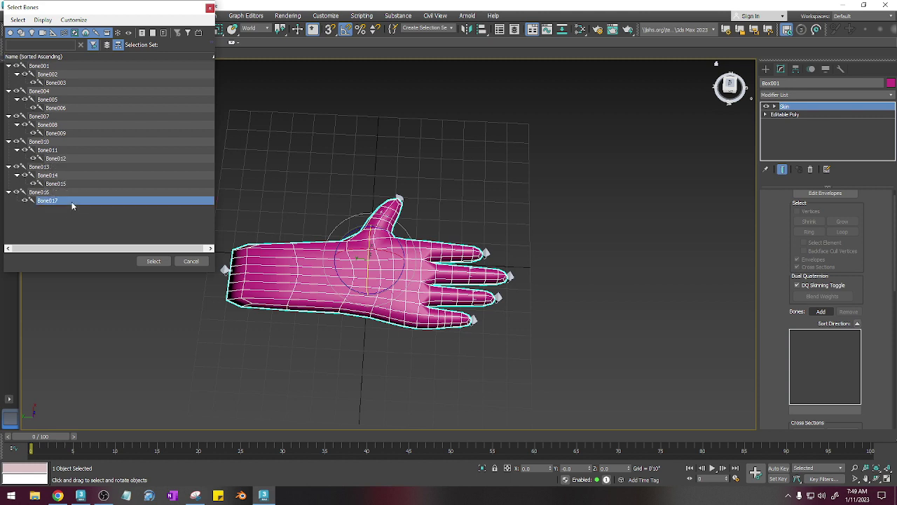
shift+click(57, 68)
click(153, 261)
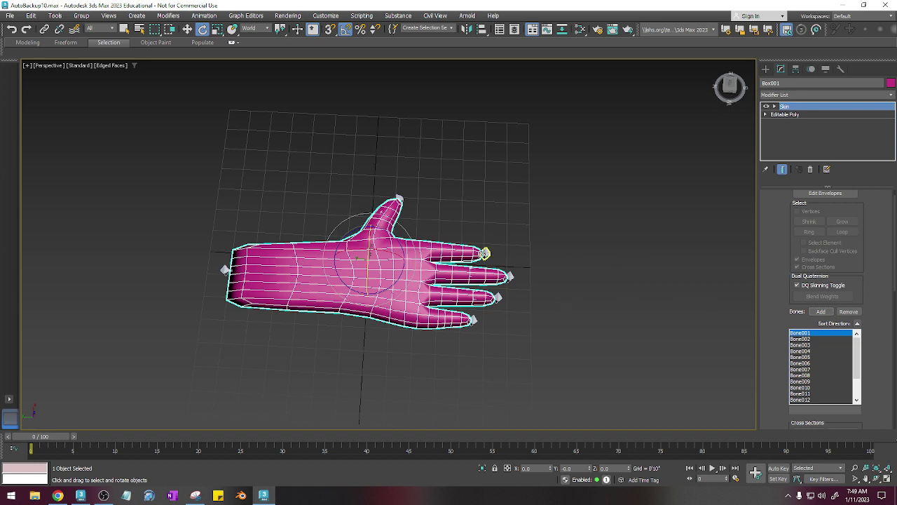
Step: Undo adding the bones and delete the Skin modifier from the hand mesh
key(ctrl+z)
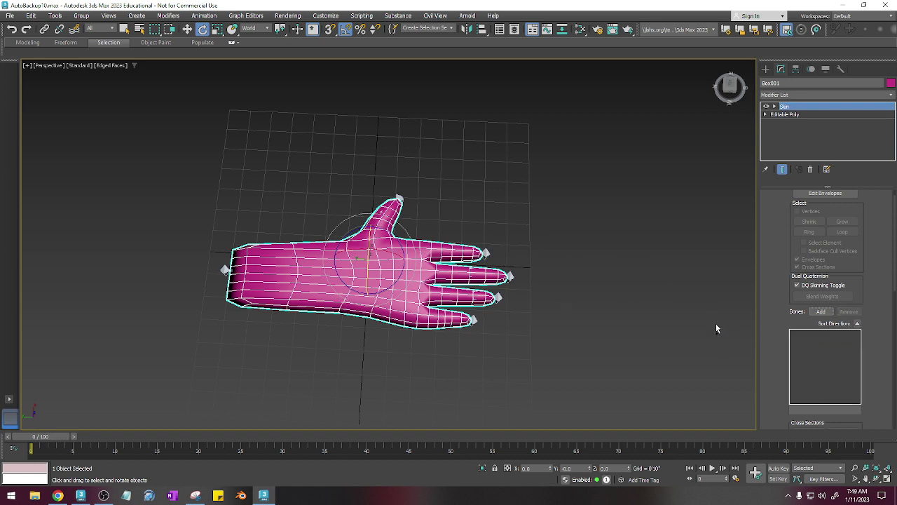
right_click(799, 106)
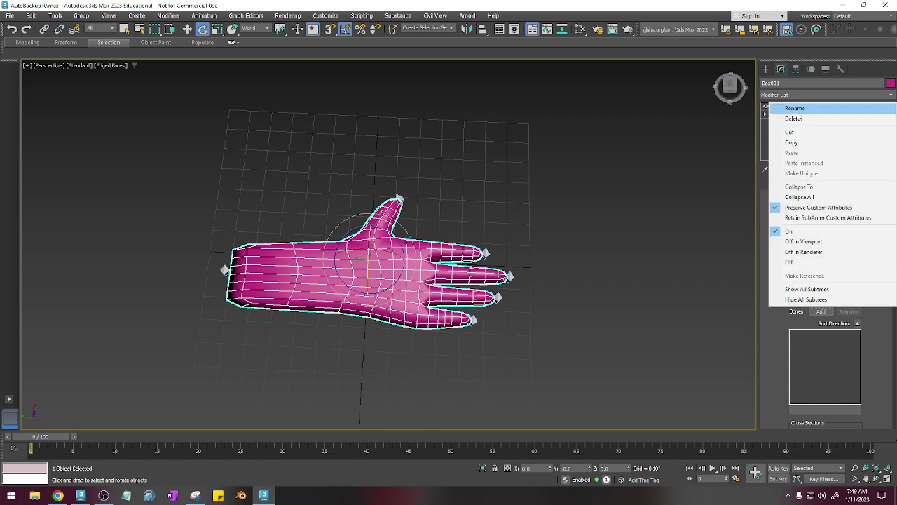
click(792, 119)
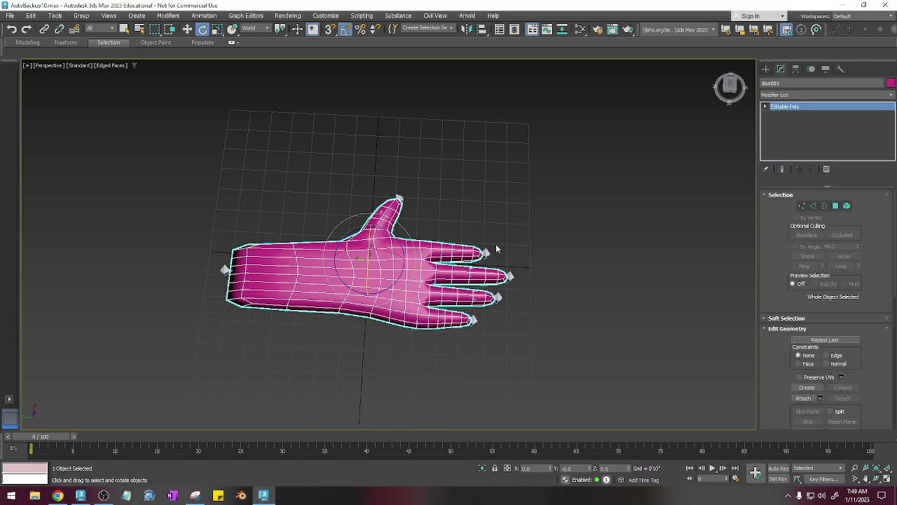
Step: Return the viewport to wireframe display and deselect the hand mesh
key(F3)
scroll(404, 200, up, 4)
click(477, 230)
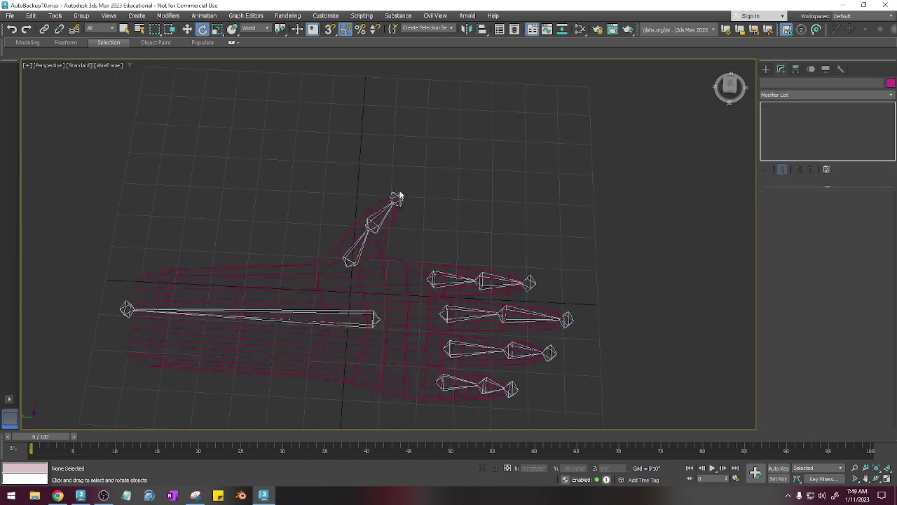
Step: Create an HI Solver IK chain from the thumb's tip bone to its base bone
click(397, 198)
middle_drag(450, 234, 449, 210)
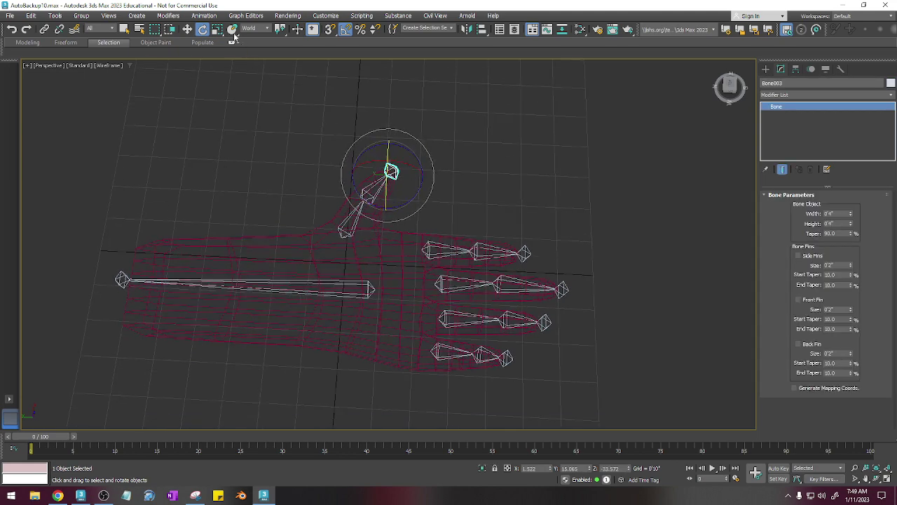
click(204, 15)
mouse_move(210, 54)
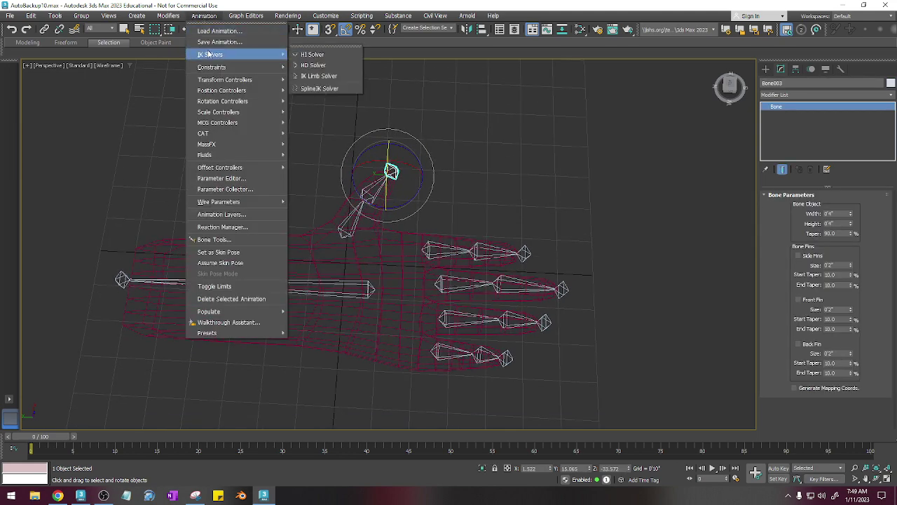
click(314, 55)
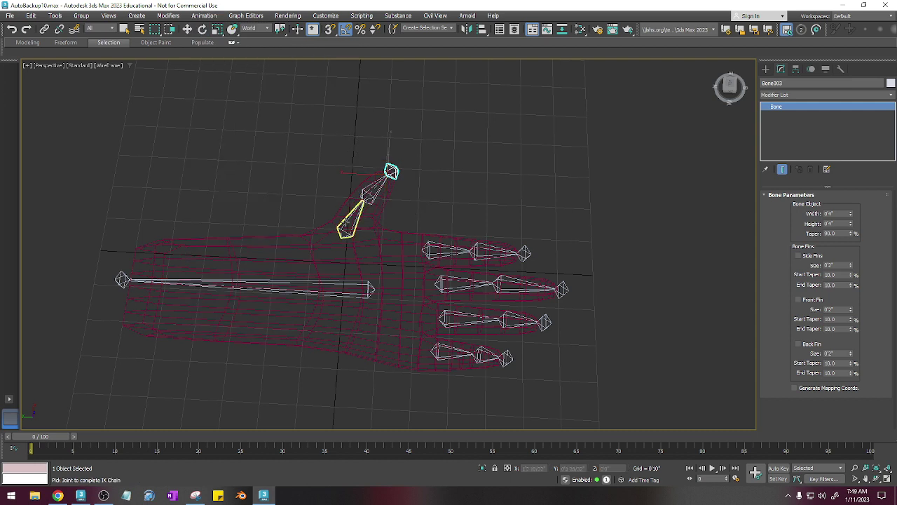
click(346, 226)
Step: Select the index finger's tip bone and set the selection filter to Bone
click(523, 254)
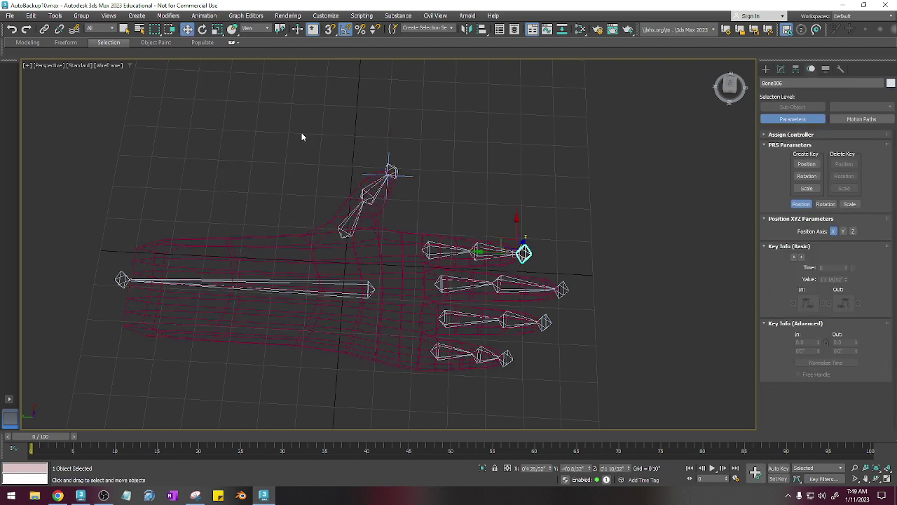
click(103, 29)
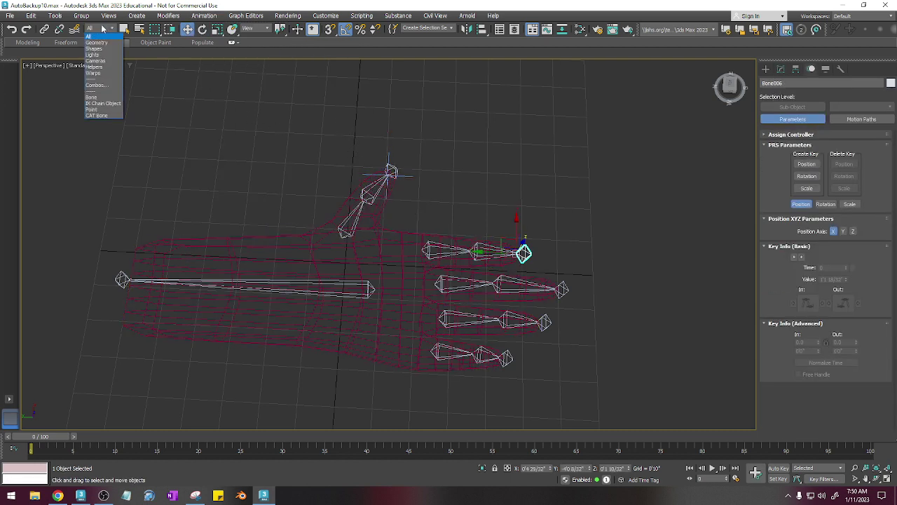
click(96, 97)
middle_drag(395, 244, 393, 231)
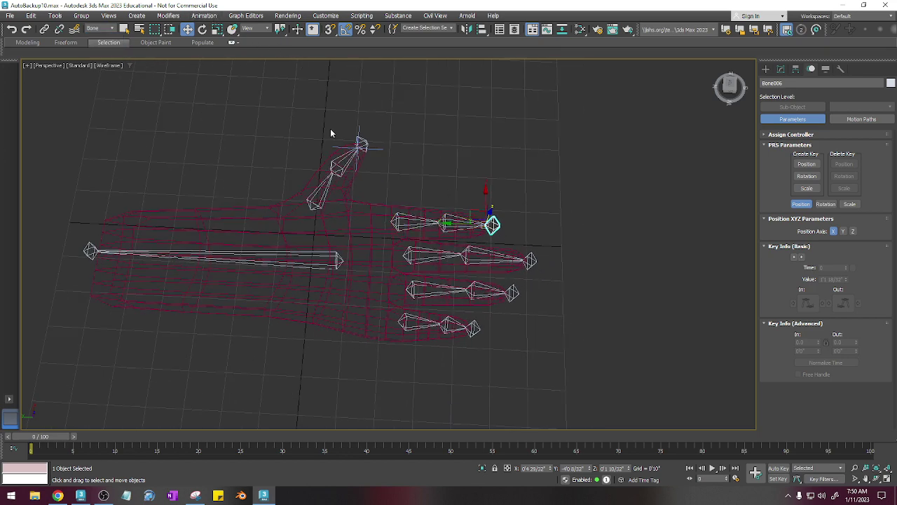
Step: Create an HI Solver IK chain from the index finger's tip bone to its base bone
click(204, 16)
mouse_move(240, 56)
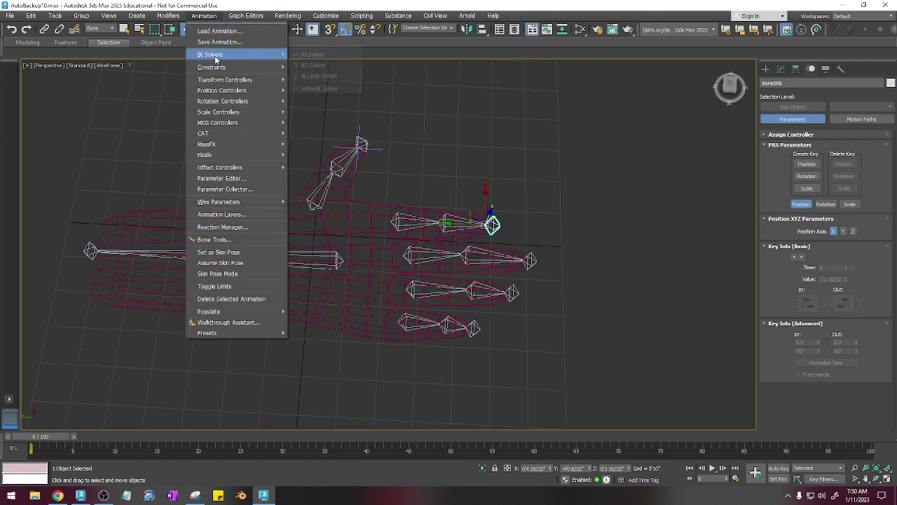
click(312, 54)
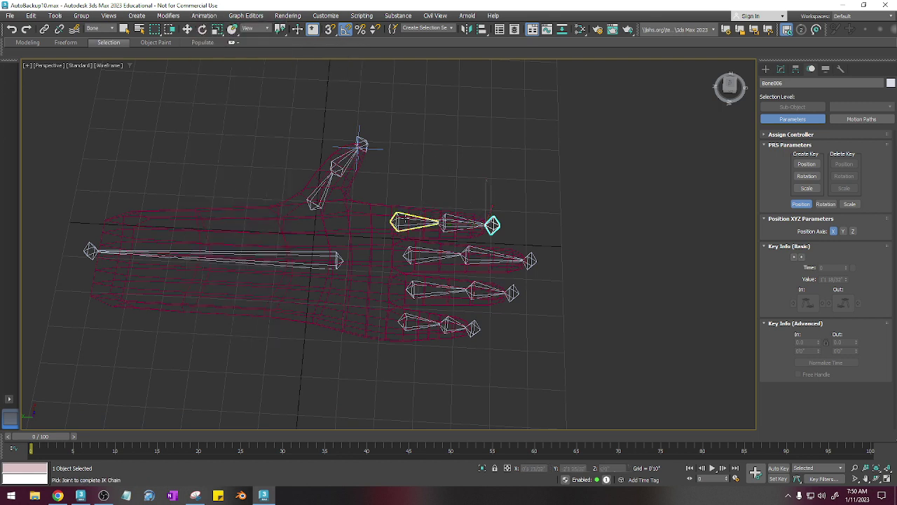
Step: Create an HI Solver IK chain from the middle finger's tip bone to its base bone
click(530, 259)
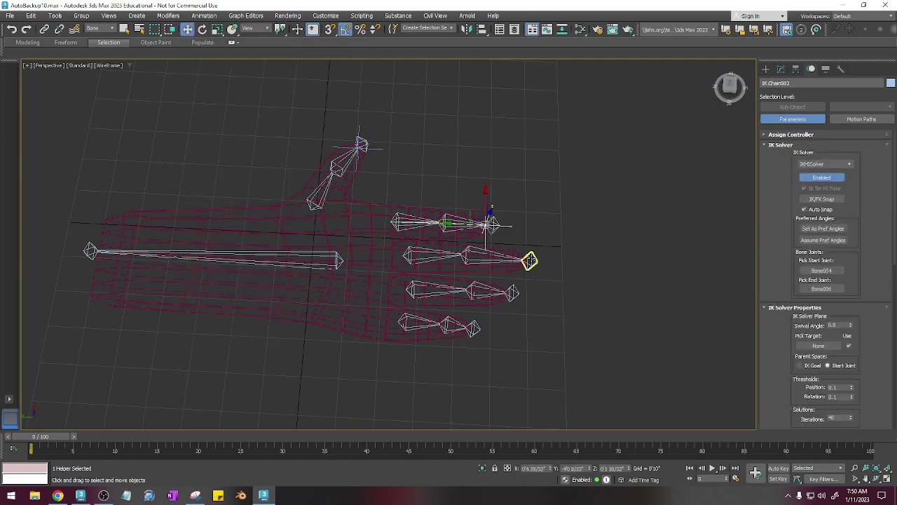
click(204, 16)
mouse_move(240, 56)
click(311, 64)
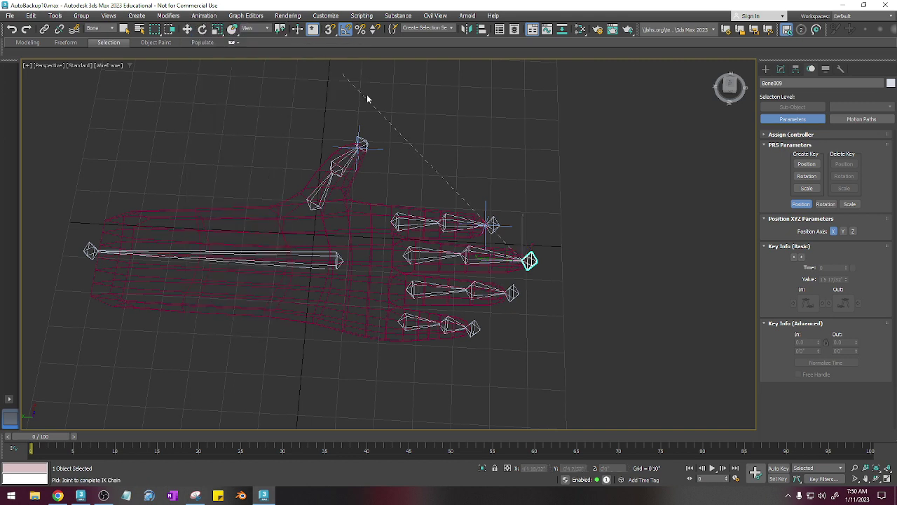
click(431, 249)
Step: Create an HI Solver IK chain from the ring finger's tip bone to its base bone
click(513, 293)
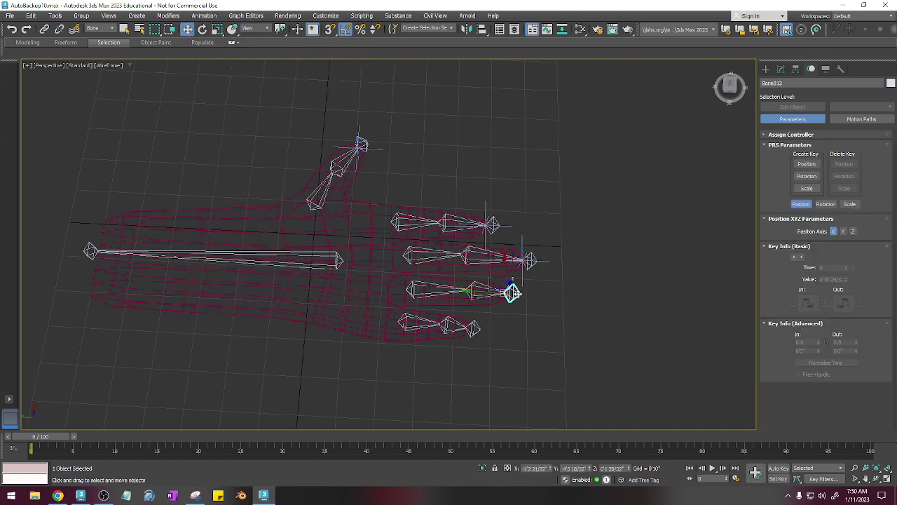
click(210, 17)
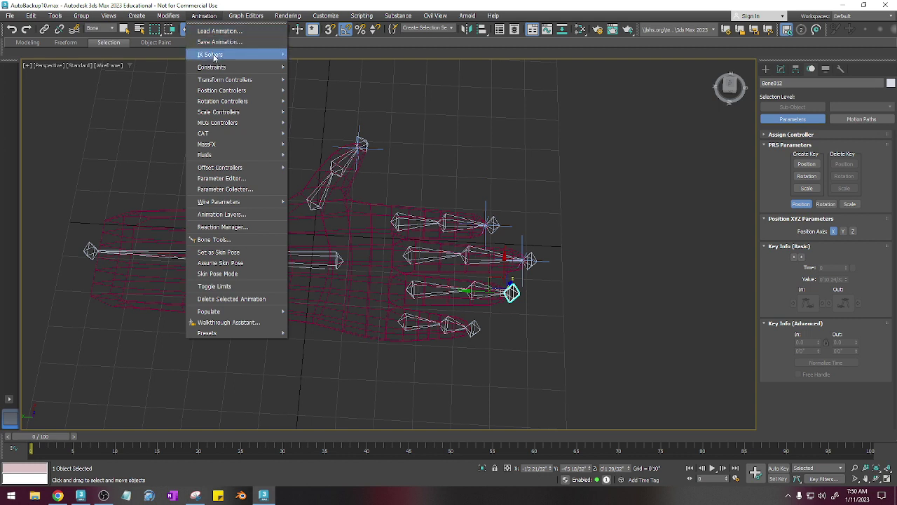
mouse_move(214, 55)
click(312, 61)
click(479, 327)
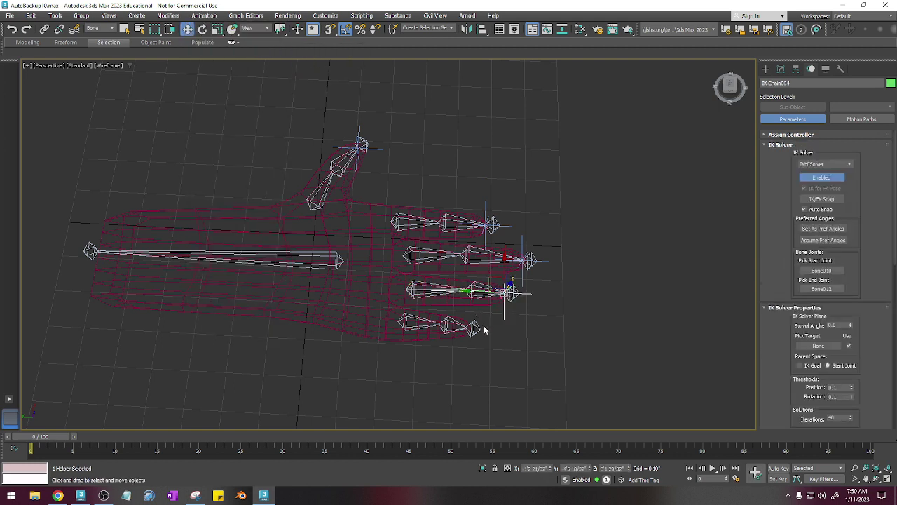
Step: Create an HI Solver IK chain from the little finger's tip bone to its base bone, and clear the selection
click(473, 328)
click(205, 16)
mouse_move(210, 54)
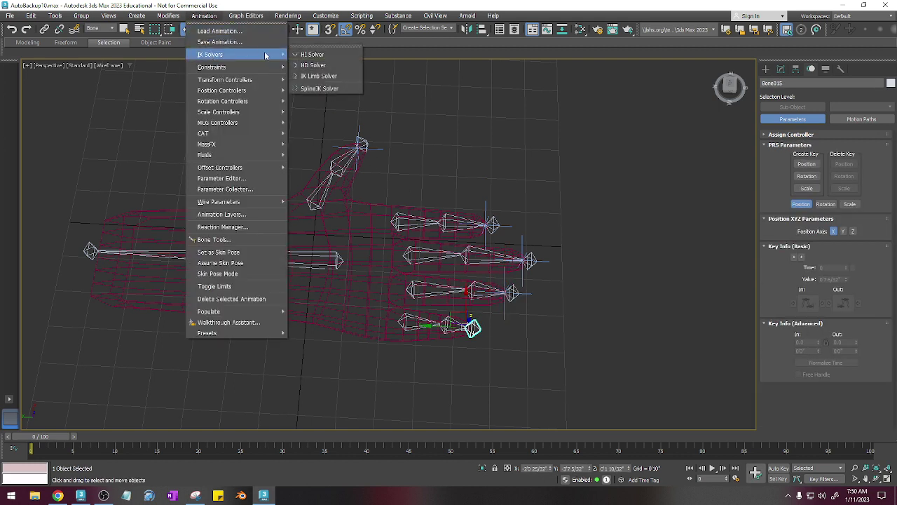
click(316, 58)
click(473, 328)
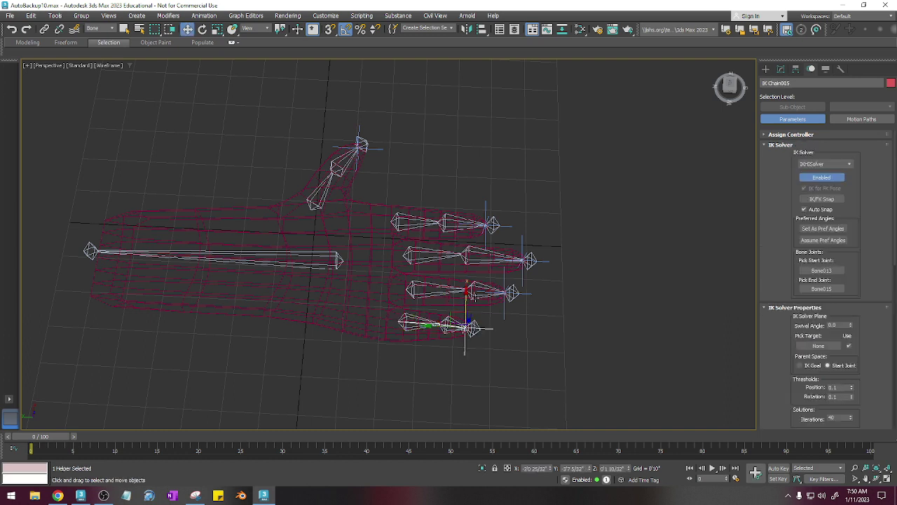
click(507, 230)
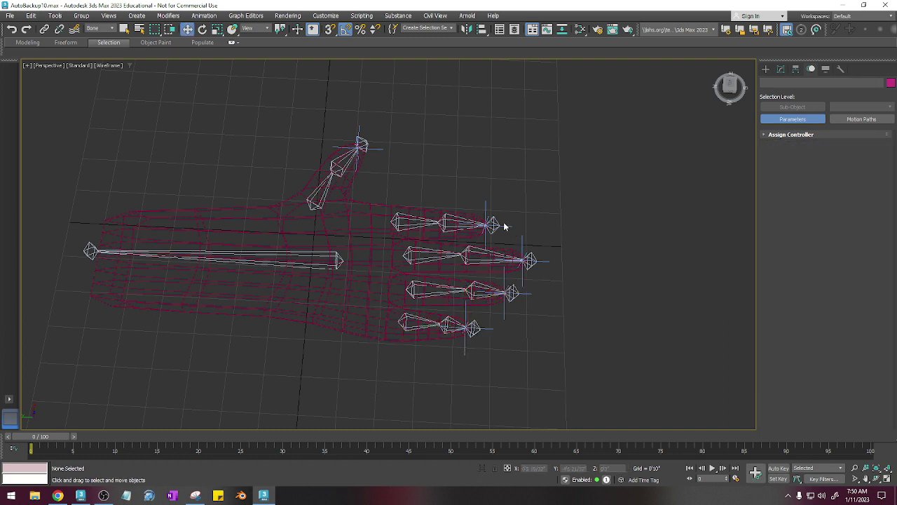
Step: Set the selection filter to All and try bending the index finger by moving its IK goal toward the palm
click(104, 28)
click(96, 40)
click(489, 224)
drag(488, 224, 453, 210)
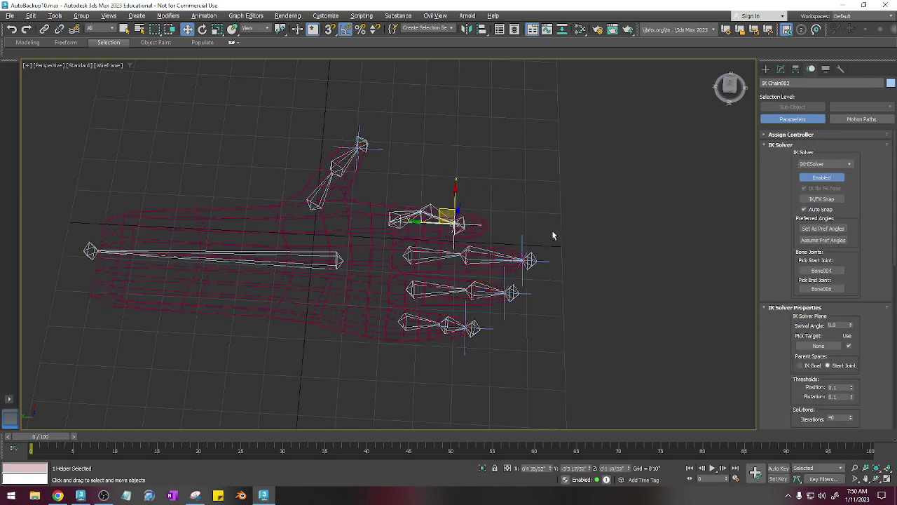
alt+middle_drag(551, 230, 504, 218)
Step: With the selection filter on All, select the hand mesh and apply a Skin modifier to it
click(104, 30)
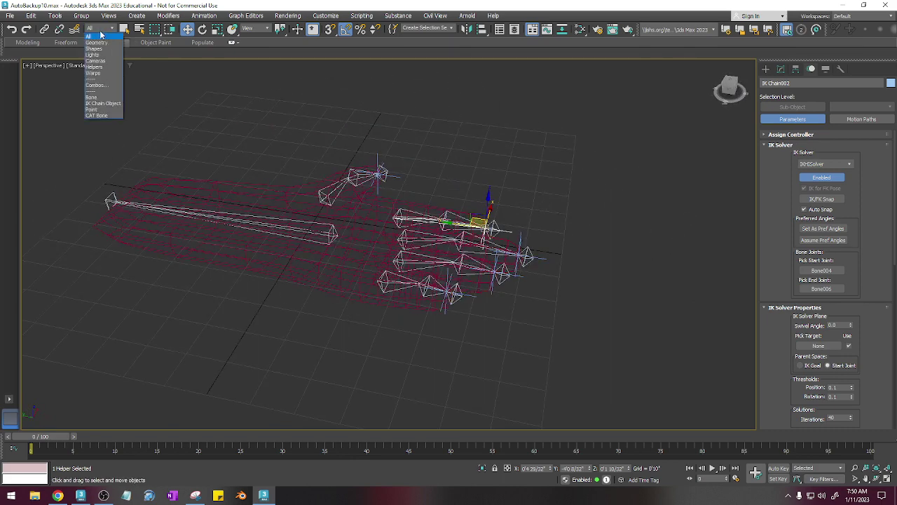
click(101, 36)
click(294, 210)
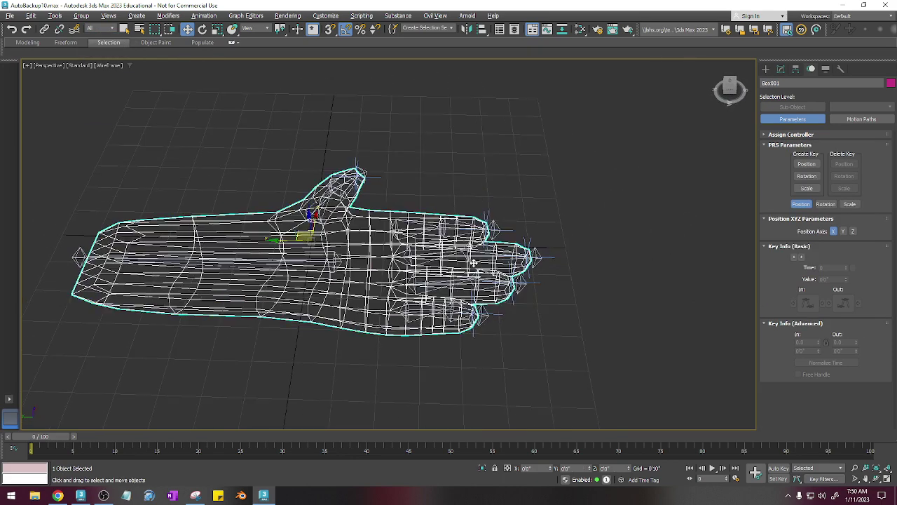
click(780, 69)
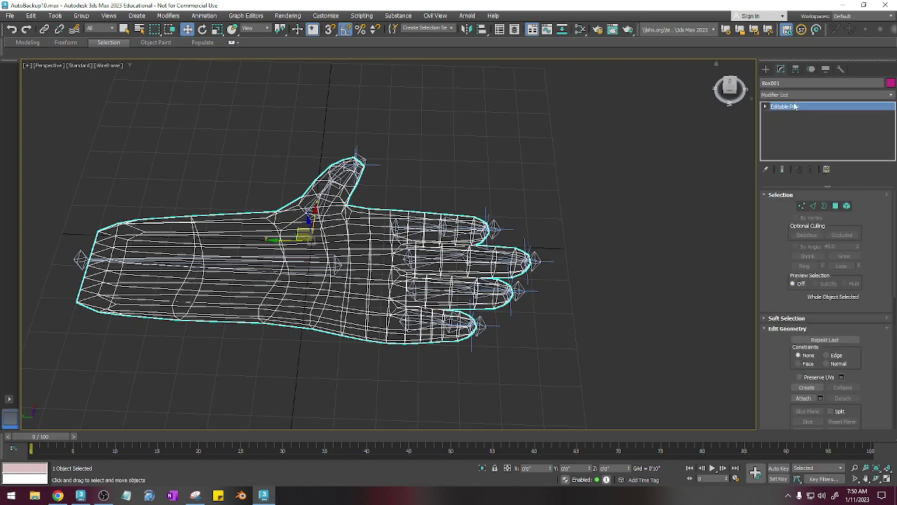
click(795, 94)
text(skin)
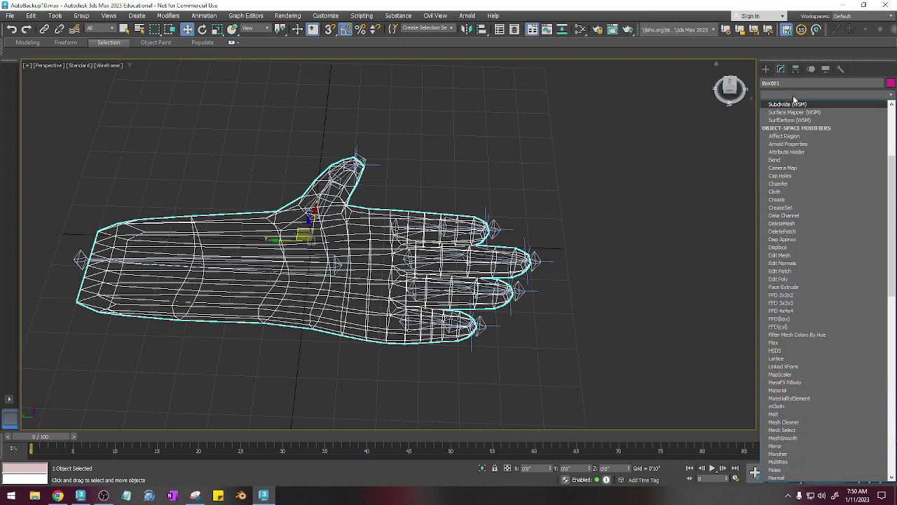
key(Return)
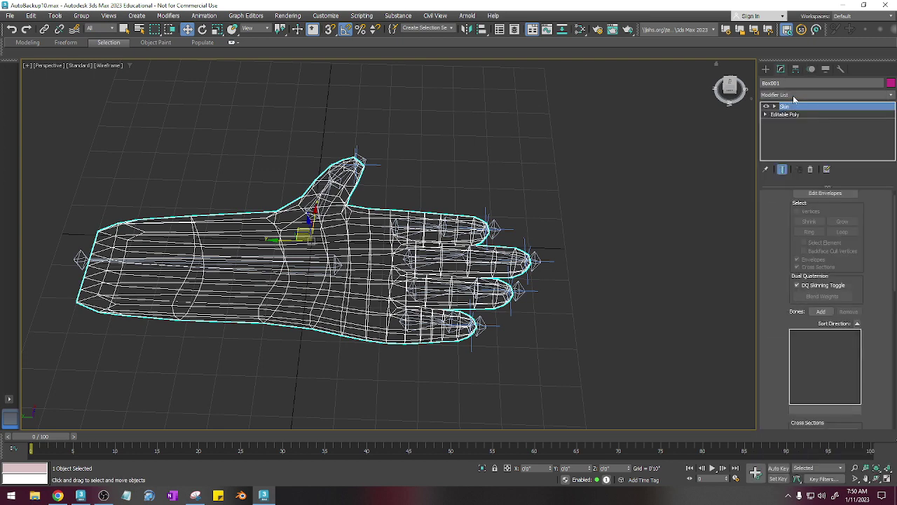
Step: Start adding bones to the Skin modifier and expand every bone hierarchy down to the tip bones
click(825, 312)
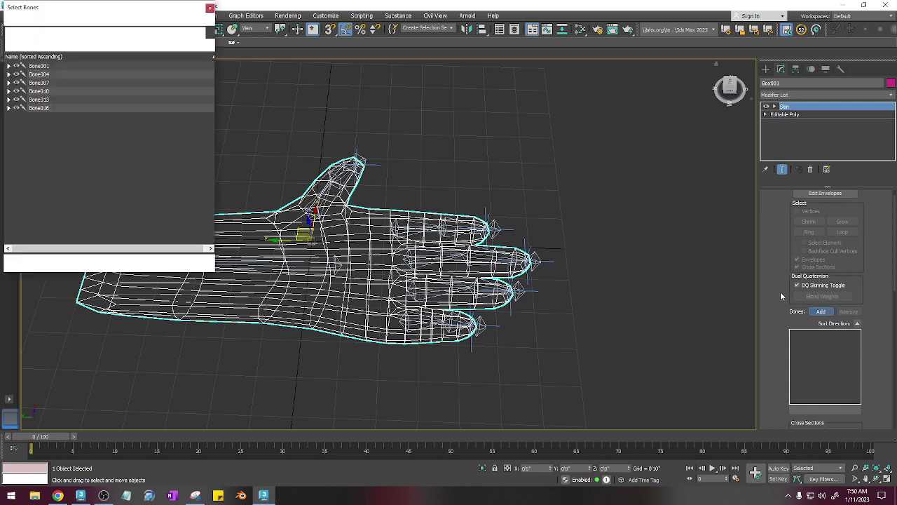
click(9, 108)
click(8, 99)
click(8, 91)
click(8, 83)
click(8, 74)
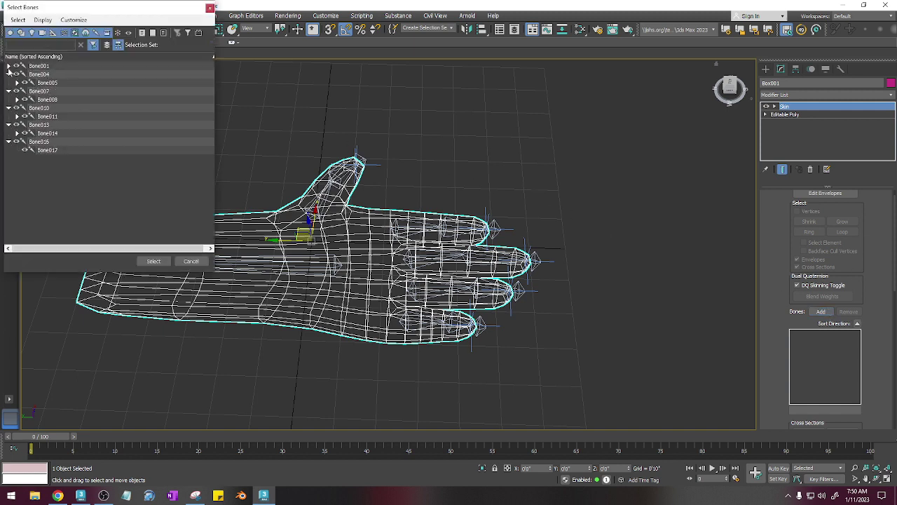
click(9, 66)
click(16, 74)
click(16, 100)
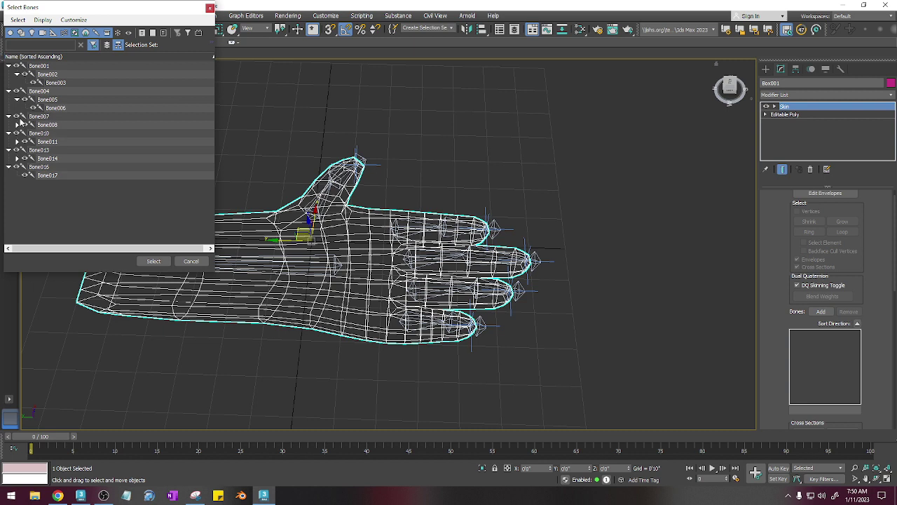
click(16, 124)
click(17, 150)
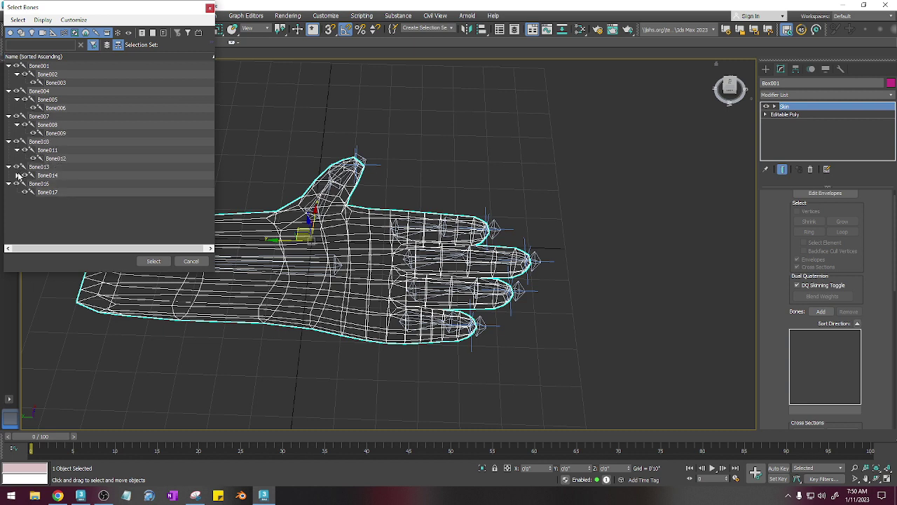
click(17, 175)
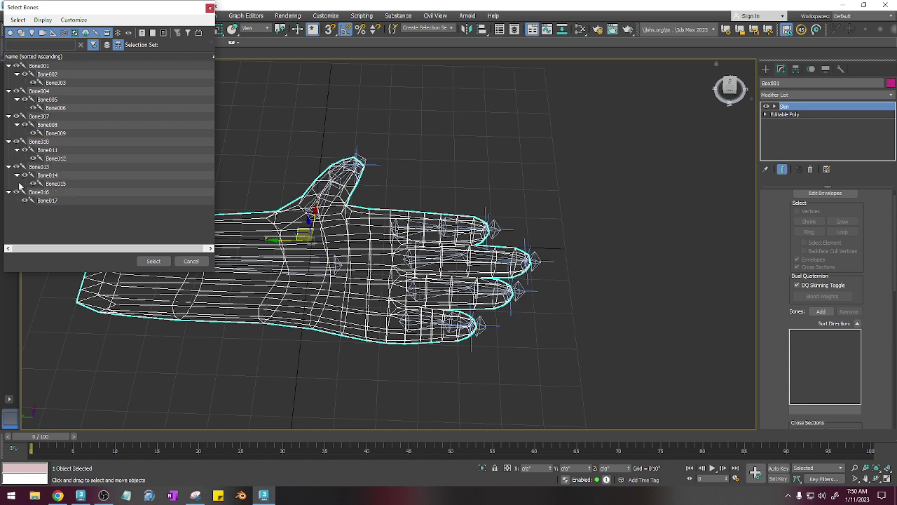
Step: Add all bones from Bone001 through Bone017 to the Skin modifier
click(48, 66)
shift+click(82, 201)
click(154, 261)
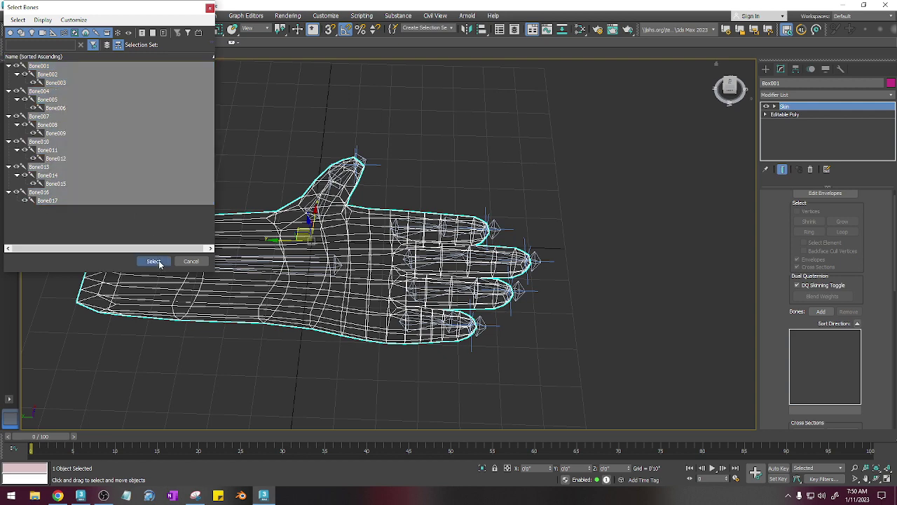
Step: Switch the viewport to shaded display and bend the thumb toward the fingers by moving its IK goal
key(F3)
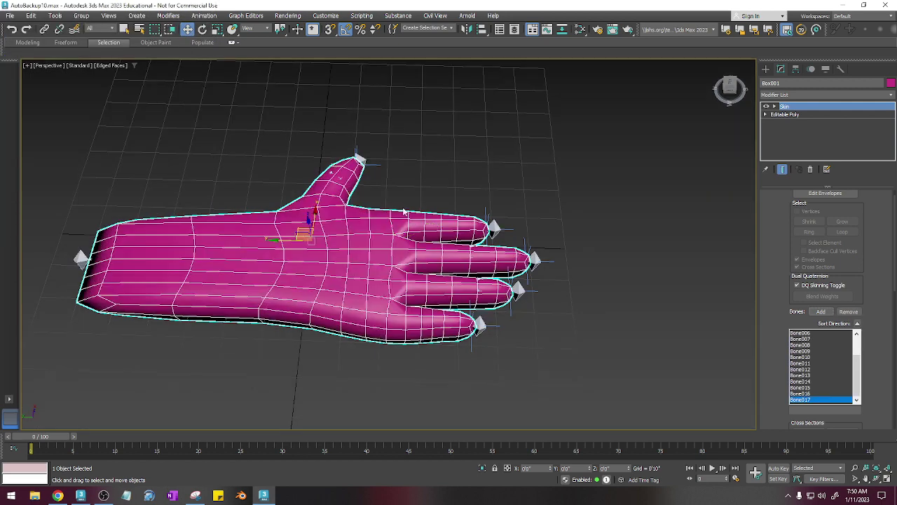
click(377, 162)
drag(349, 154, 365, 170)
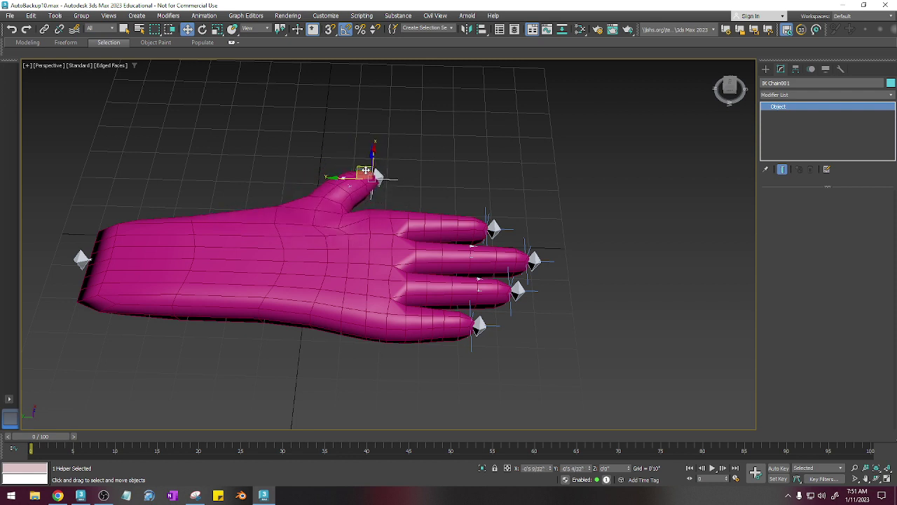
click(494, 228)
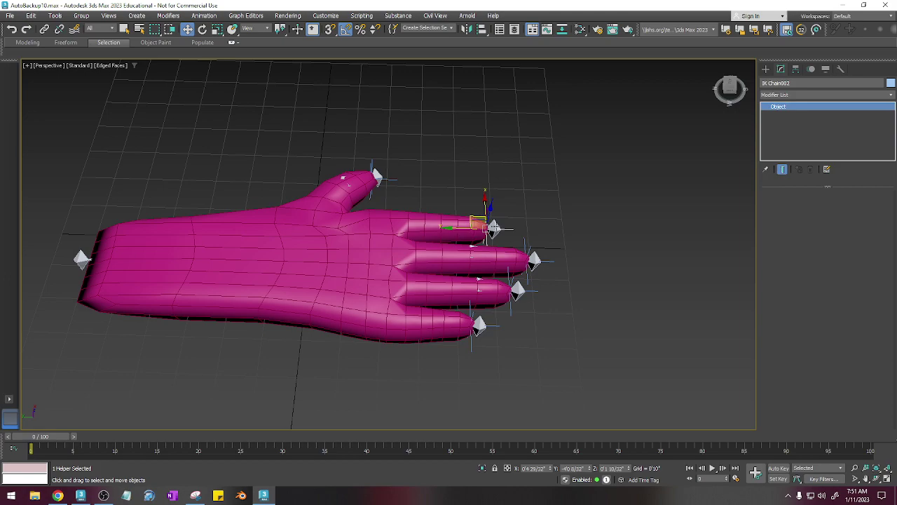
mouse_move(475, 218)
mouse_down()
mouse_move(451, 220)
mouse_move(471, 221)
mouse_up()
right_click(471, 221)
Step: Unhide the green block object beside the hand
alt+middle_drag(476, 223, 511, 161)
right_click(512, 146)
click(530, 108)
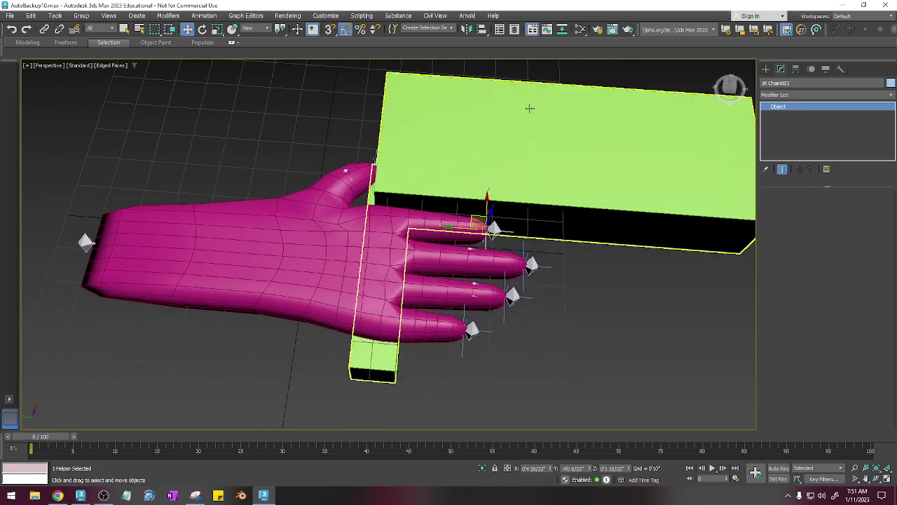
Step: Curl the middle finger down and back toward the green object's narrow bar by moving its IK goal
alt+middle_drag(529, 108, 471, 259)
click(467, 208)
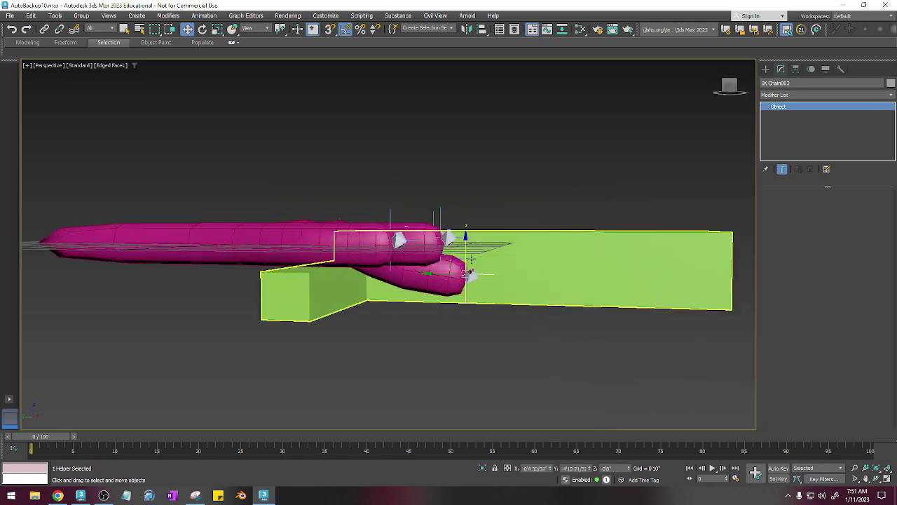
drag(471, 259, 318, 362)
Step: Curl the index finger beneath the palm by moving its IK goal to about Y -2'8", Z -1'1"
alt+middle_drag(384, 234, 440, 267)
click(460, 299)
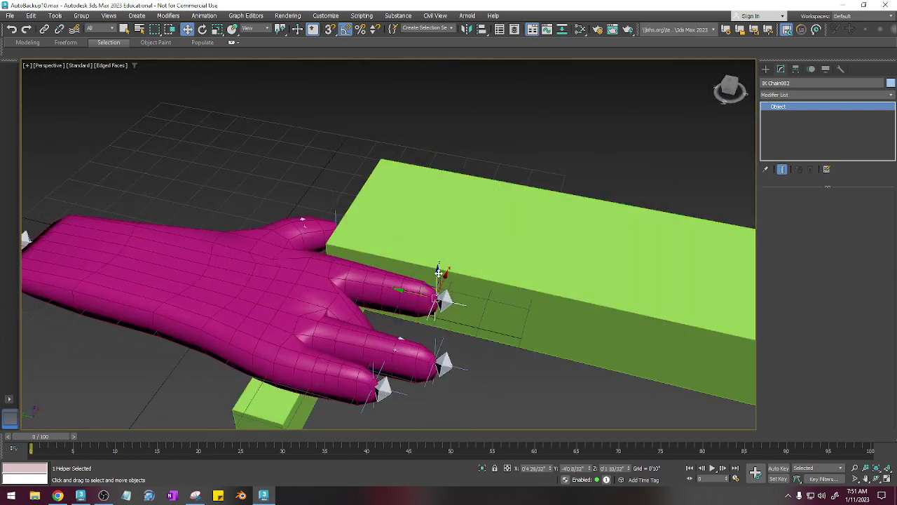
drag(439, 272, 362, 336)
Step: Curl the ring finger down and back toward the green object's narrow bar by moving its IK goal
alt+middle_drag(362, 336, 430, 223)
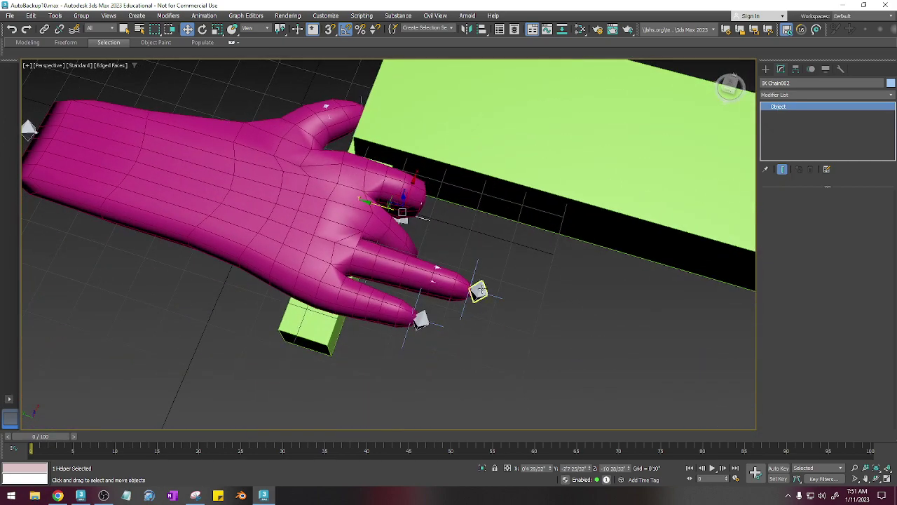
click(495, 302)
click(496, 297)
alt+middle_drag(468, 280, 493, 254)
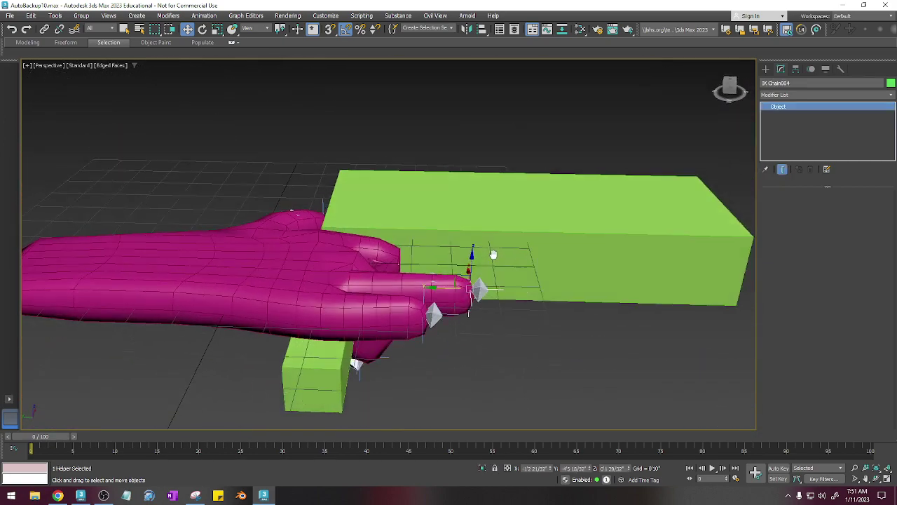
scroll(491, 255, up, 3)
drag(458, 284, 459, 345)
alt+middle_drag(457, 345, 463, 266)
drag(349, 276, 330, 282)
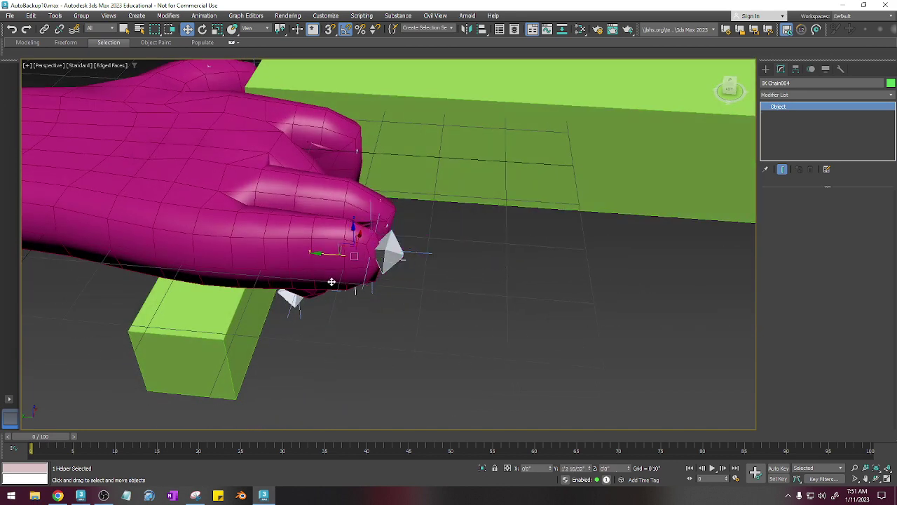
drag(358, 233, 301, 282)
Step: Curl the little finger downward by moving its IK goal to about Y -3'7", Z -1'6"
alt+middle_drag(329, 308, 423, 264)
click(384, 300)
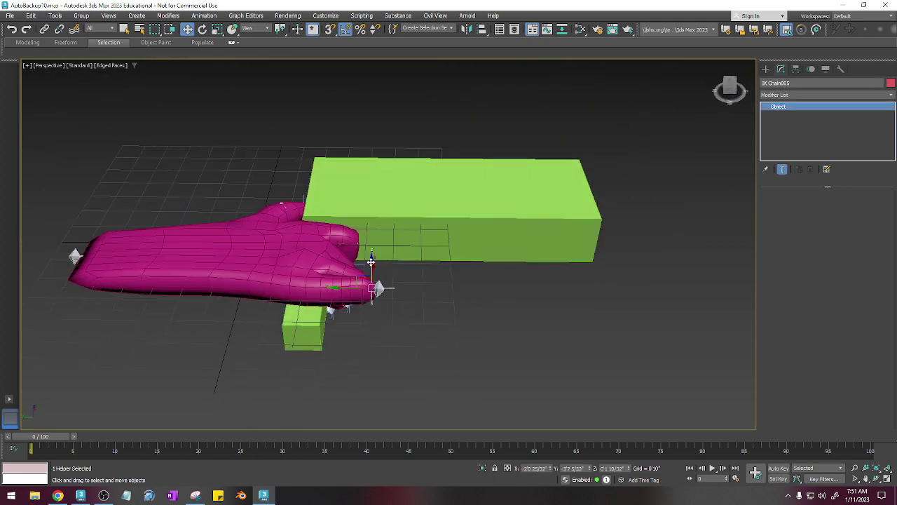
drag(371, 262, 322, 333)
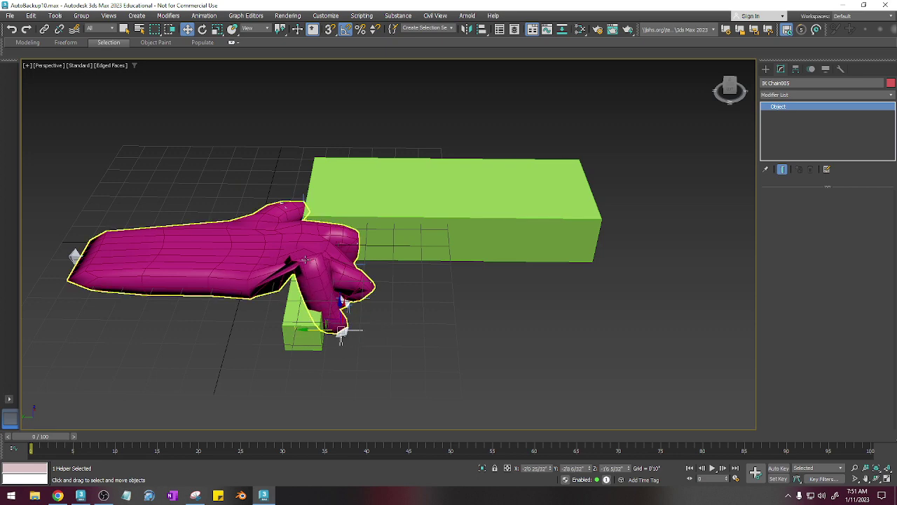
alt+middle_drag(305, 260, 341, 335)
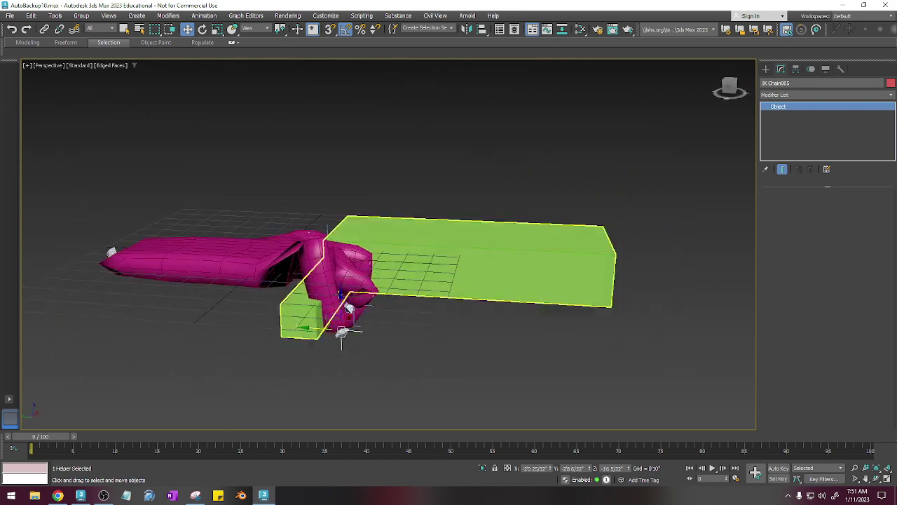
drag(341, 333, 370, 335)
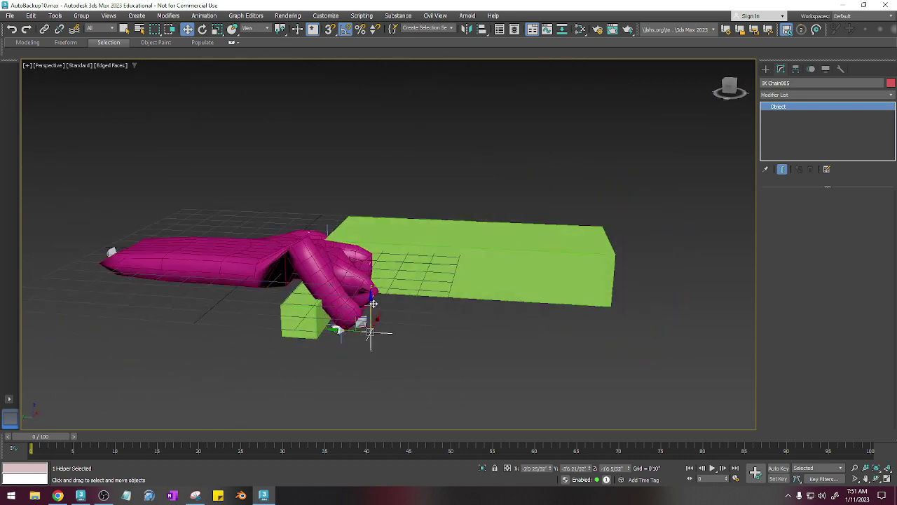
Step: Pull the little finger back under the palm toward the green bar by moving its IK goal
drag(372, 303, 357, 274)
alt+middle_drag(357, 274, 365, 323)
drag(343, 300, 324, 301)
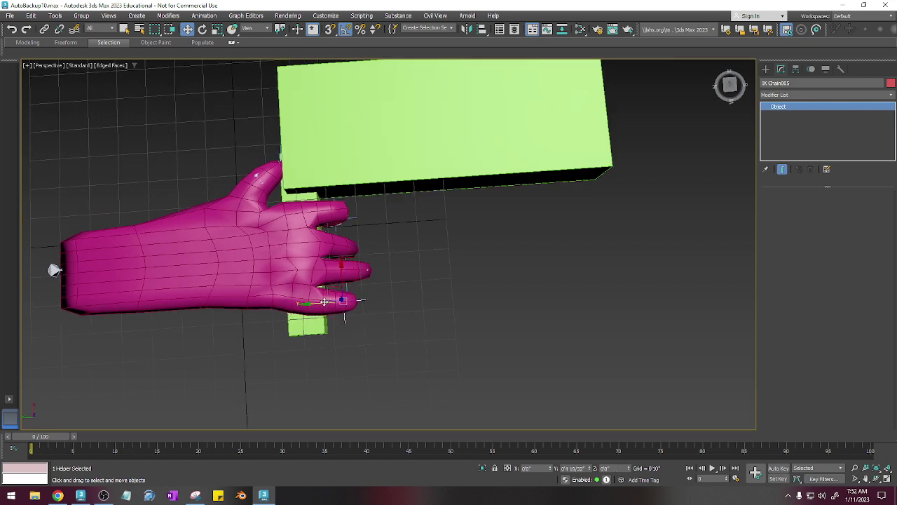
alt+middle_drag(352, 271, 302, 203)
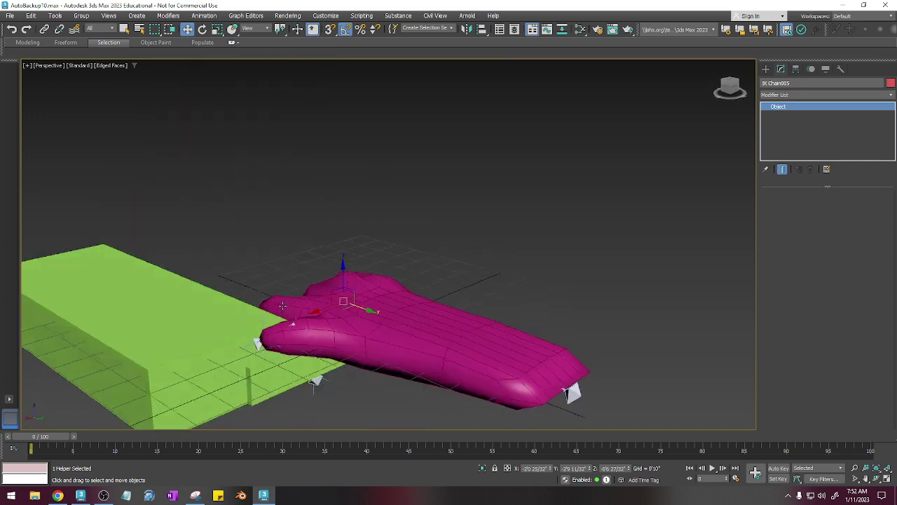
Step: Bend the thumb downward beside the green object's narrow bar by moving its IK goal
click(292, 319)
alt+middle_drag(291, 319, 272, 319)
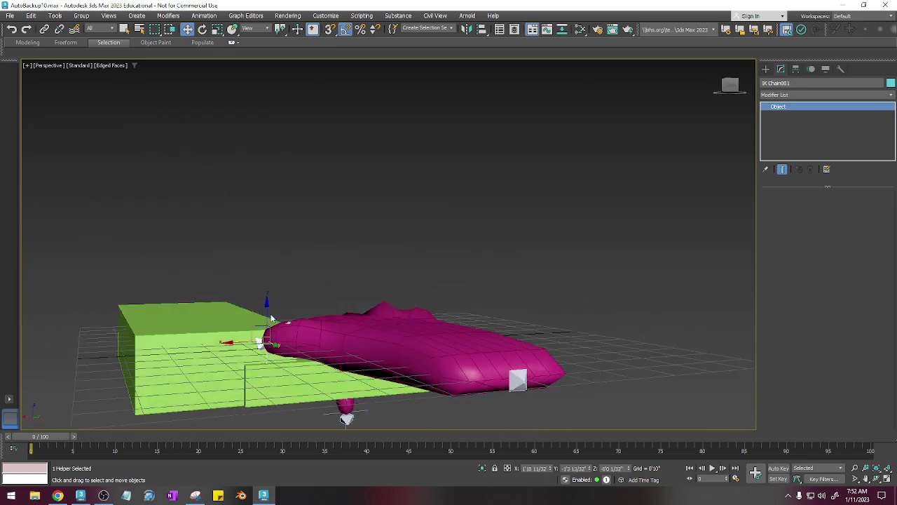
drag(268, 327, 267, 402)
alt+middle_drag(286, 405, 402, 302)
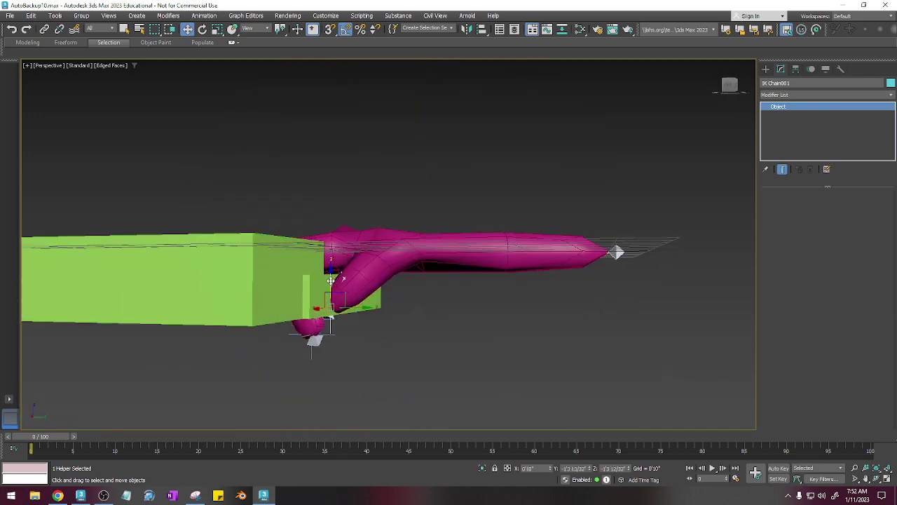
drag(330, 281, 315, 334)
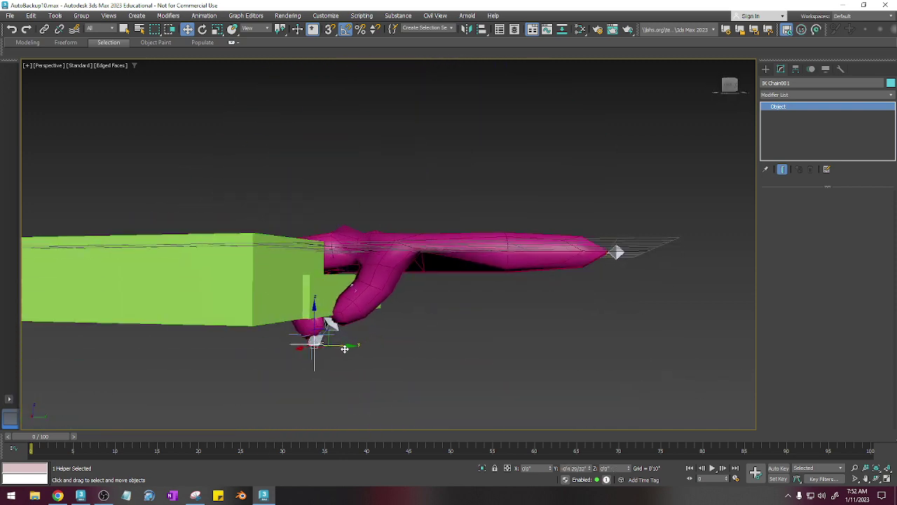
alt+middle_drag(344, 348, 382, 327)
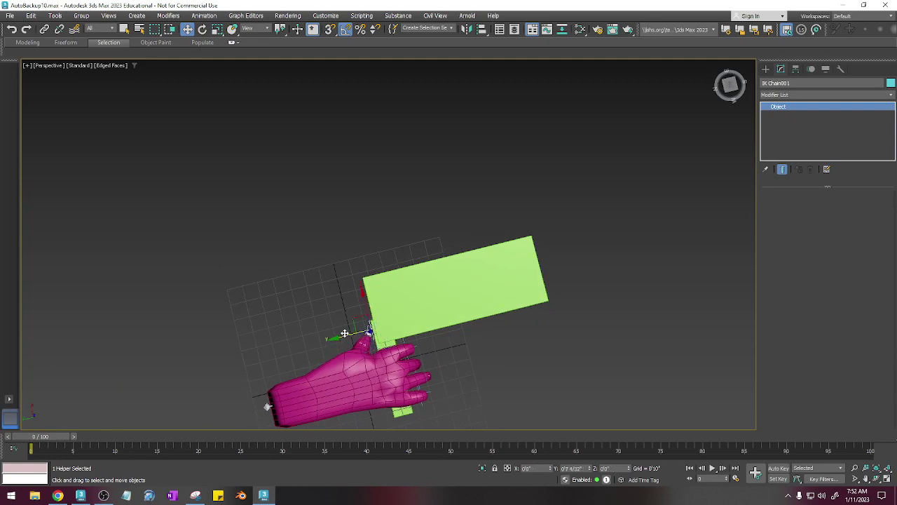
alt+middle_drag(346, 337, 440, 285)
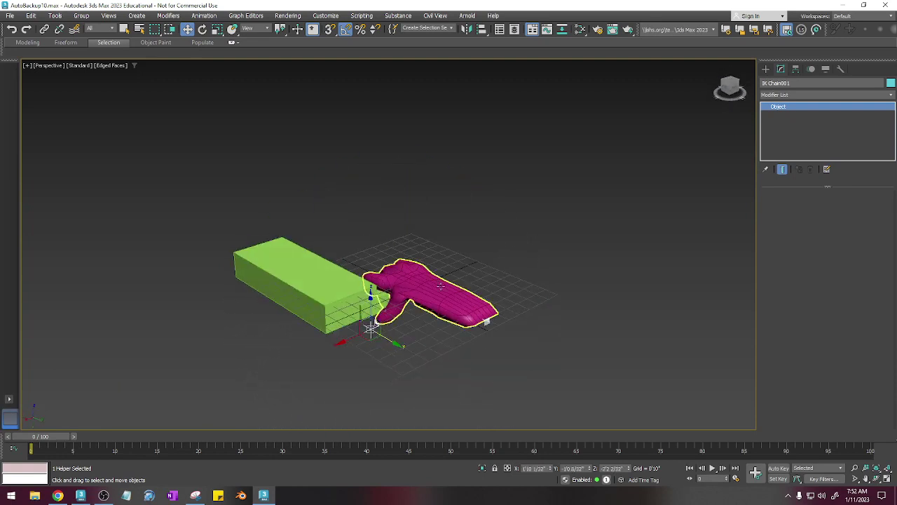
Step: Convert the skinned hand mesh to Editable Poly, collapsing its Skin modifier
alt+middle_drag(370, 284, 391, 295)
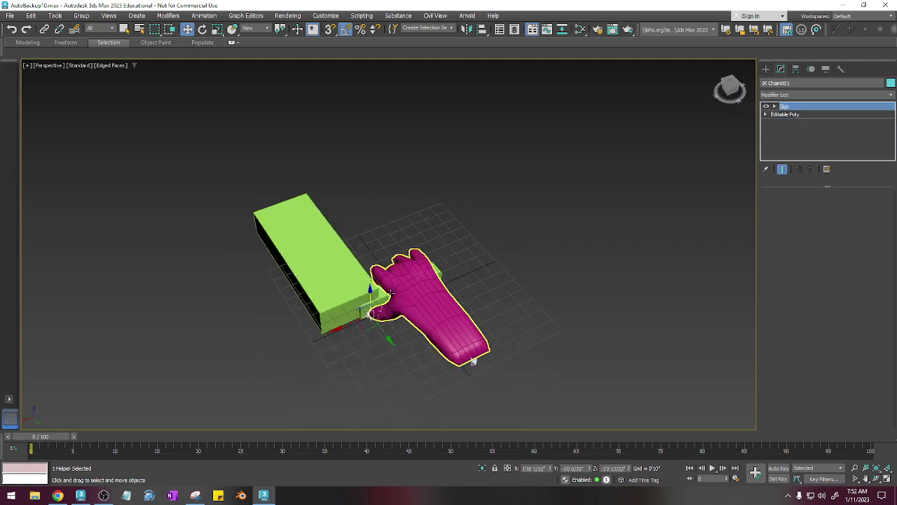
click(392, 293)
right_click(420, 313)
click(537, 436)
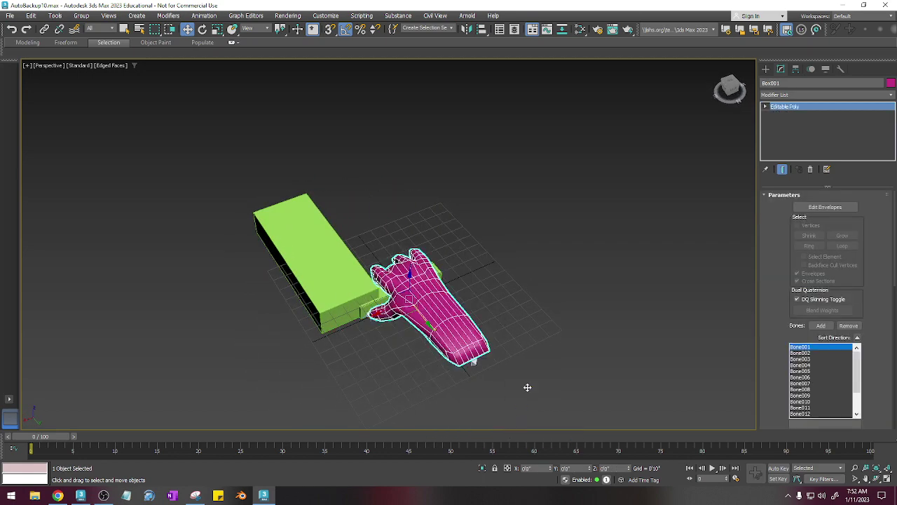
Step: Select the hand, its rig and the green object together and rotate them so the narrow bar stands upright
alt+middle_drag(515, 311, 484, 336)
alt+middle_drag(430, 276, 488, 249)
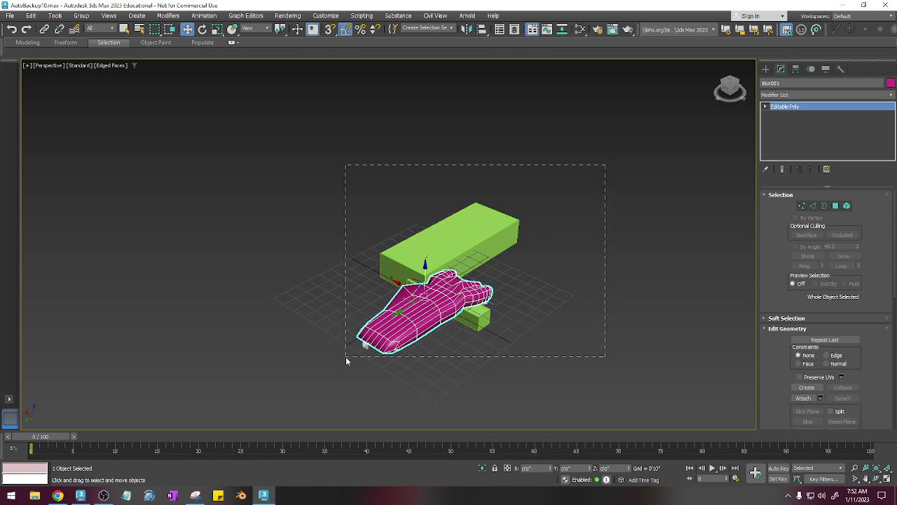
drag(347, 361, 344, 357)
middle_drag(437, 290, 462, 279)
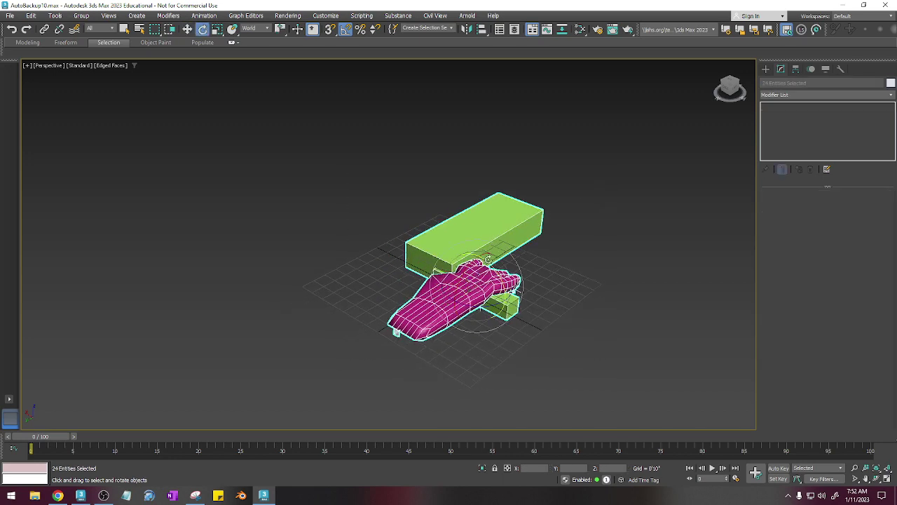
drag(488, 259, 517, 295)
alt+middle_drag(498, 299, 466, 276)
Step: Try to reposition the thumb by moving its IK goal vertically
scroll(497, 275, up, 4)
click(388, 208)
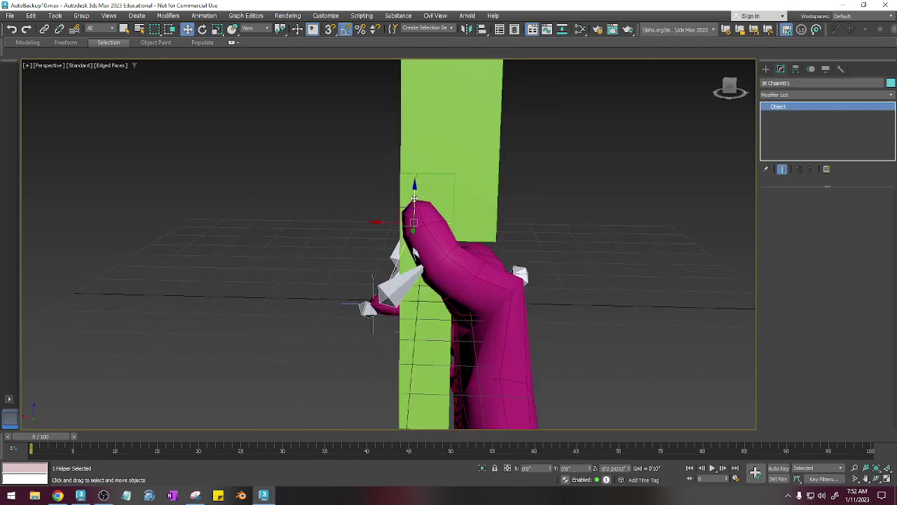
scroll(491, 295, down, 4)
Step: Select the hand mesh's thumb-tip vertices, enable Use Soft Selection and try to move the thumb downward
middle_drag(486, 295, 710, 269)
click(472, 259)
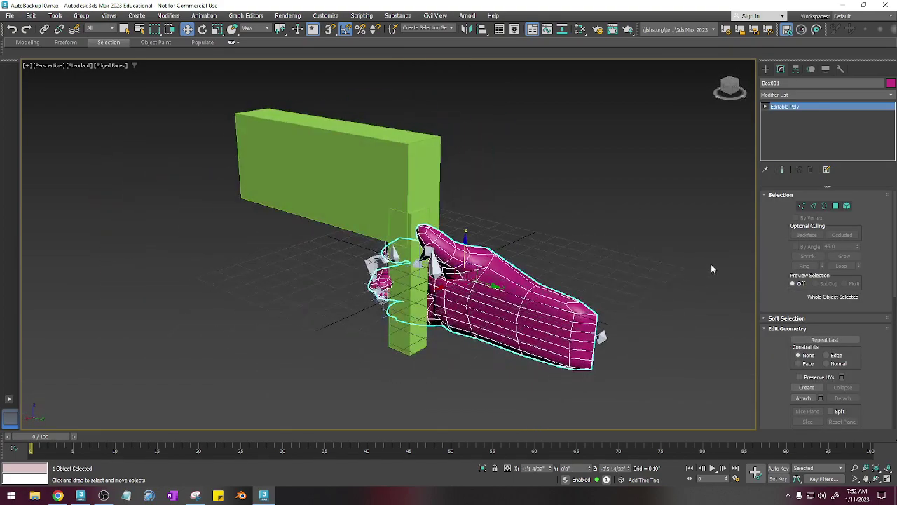
click(780, 318)
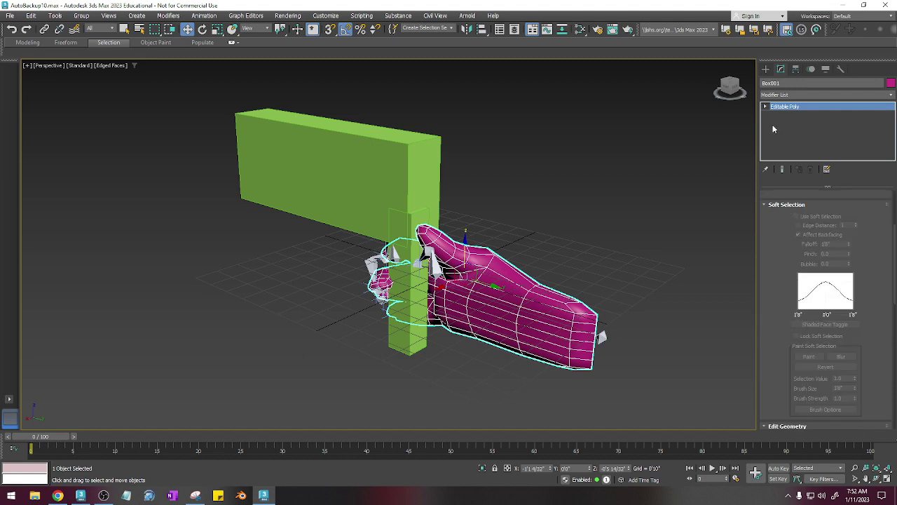
click(781, 115)
click(796, 217)
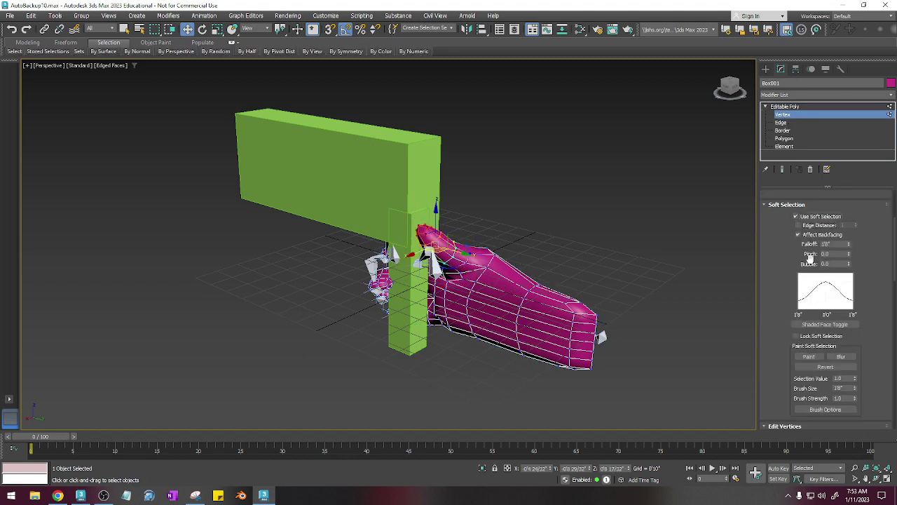
drag(437, 213, 437, 223)
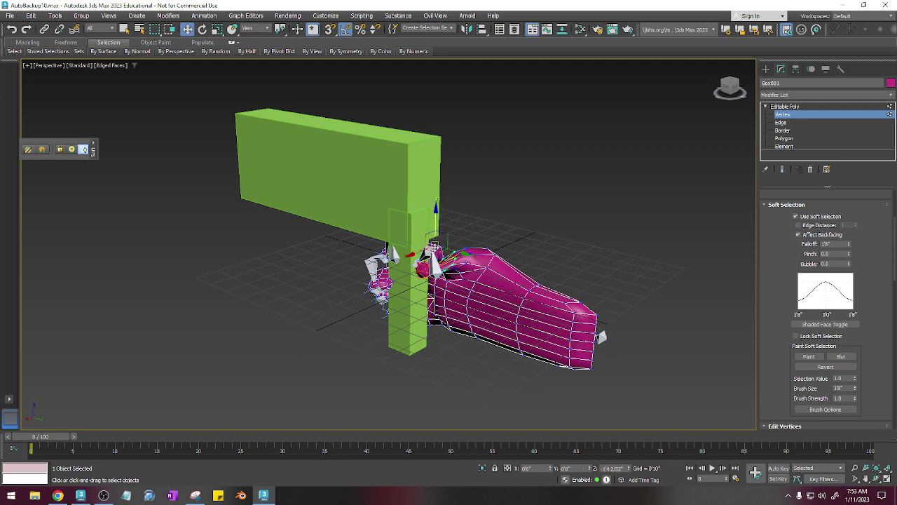
Step: Set the soft selection falloff to about 2'4 19/32" and rotate the thumb tip about 40° across the green bar
alt+middle_drag(462, 260, 450, 274)
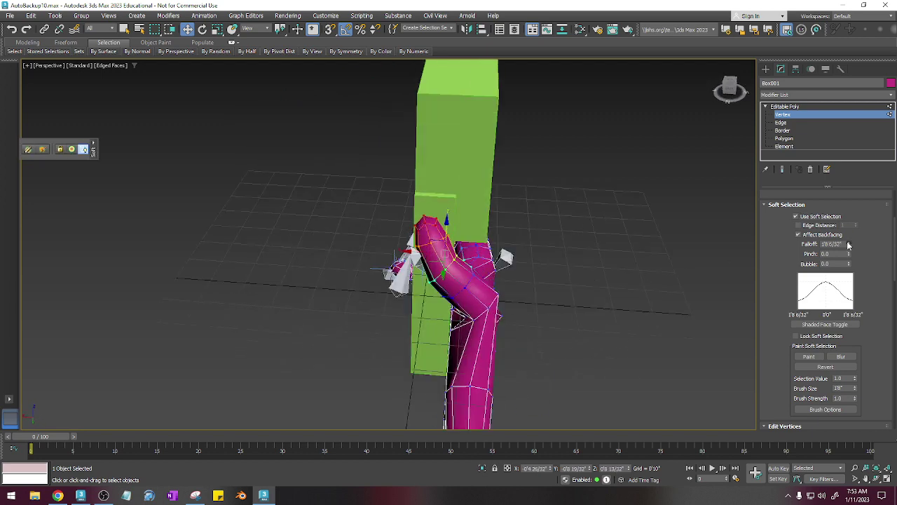
drag(442, 243, 455, 225)
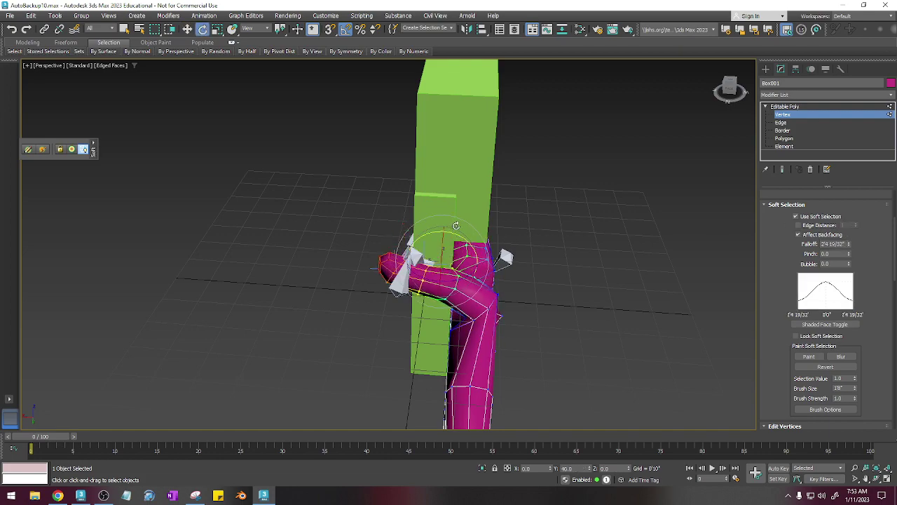
Step: Leave vertex editing on the hand and enable Use NURMS Subdivision to smooth it
alt+middle_drag(452, 215, 530, 271)
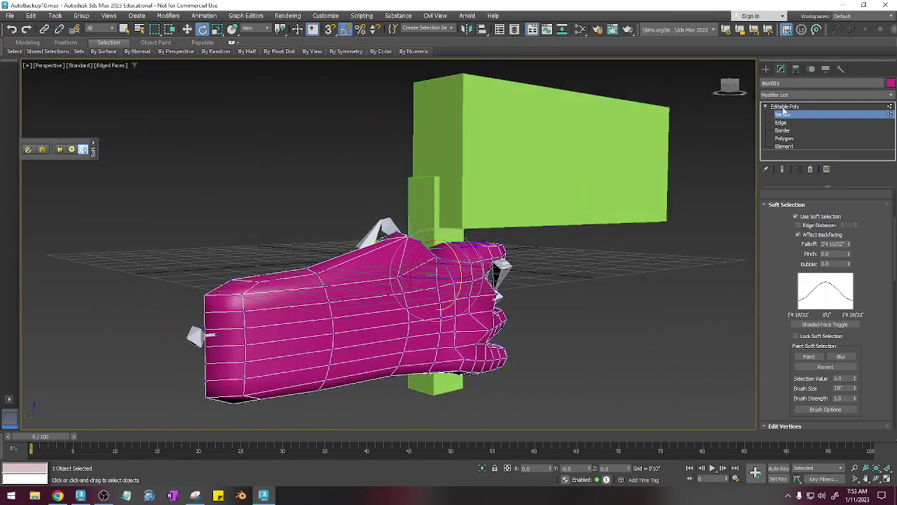
scroll(841, 235, down, 10)
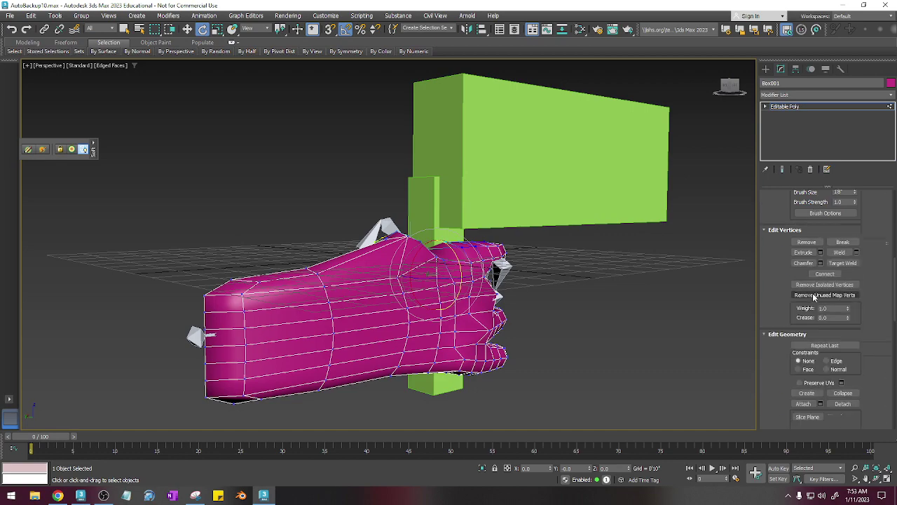
scroll(811, 298, down, 5)
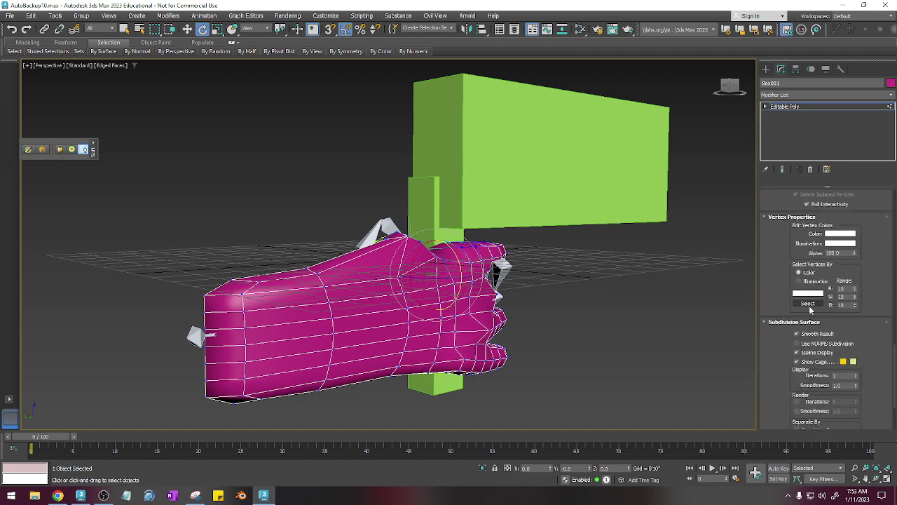
click(797, 344)
Step: Render the perspective view of the smoothed hand holding the green object, and close the render window
alt+middle_drag(415, 275, 431, 312)
alt+middle_drag(499, 304, 652, 288)
key(shift+q)
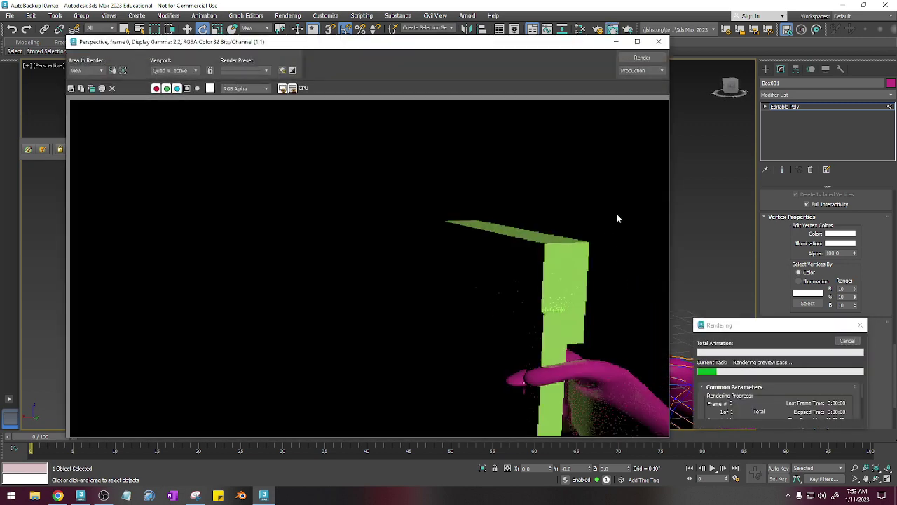
click(658, 41)
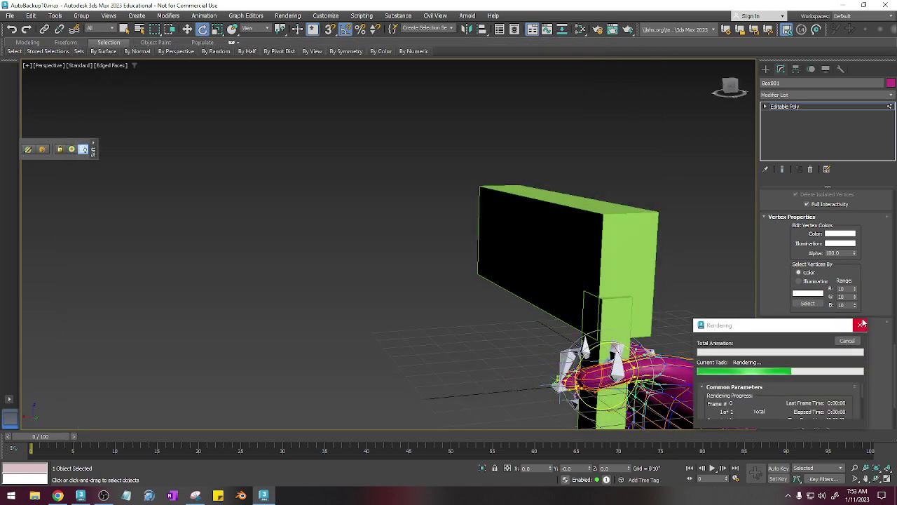
click(103, 494)
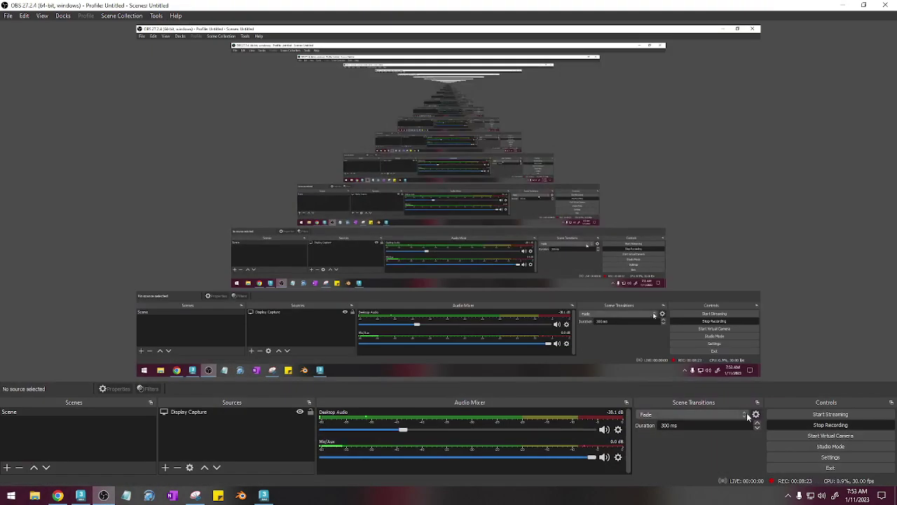